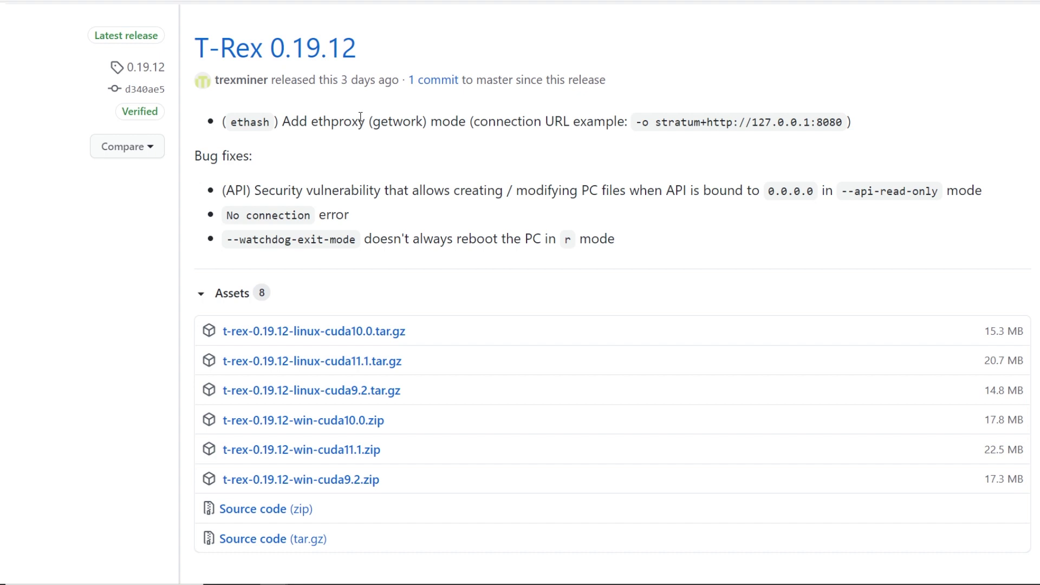
- Review the release notes and downloads for T-Rex 0.19.12 and Team Red Miner v0.8.1 on GitHub
left_click_drag(401, 81, 341, 80)
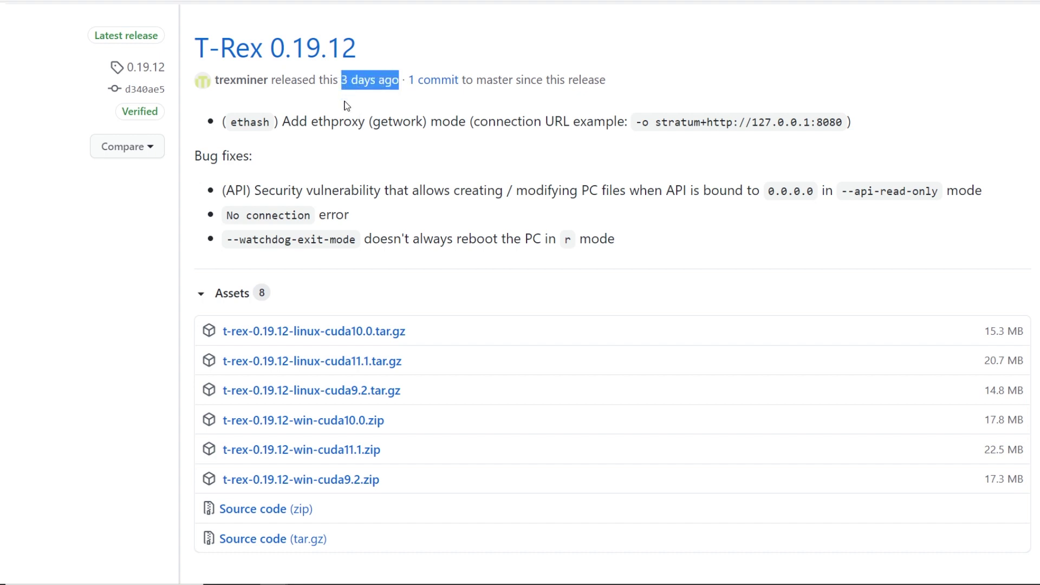
left_click(347, 106)
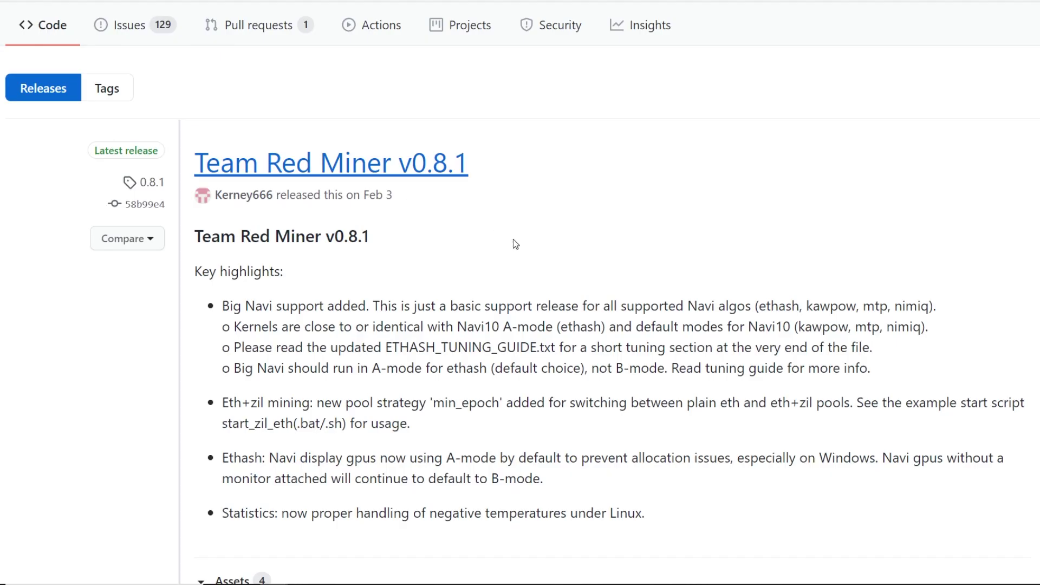
scroll(480, 277, "down", 1)
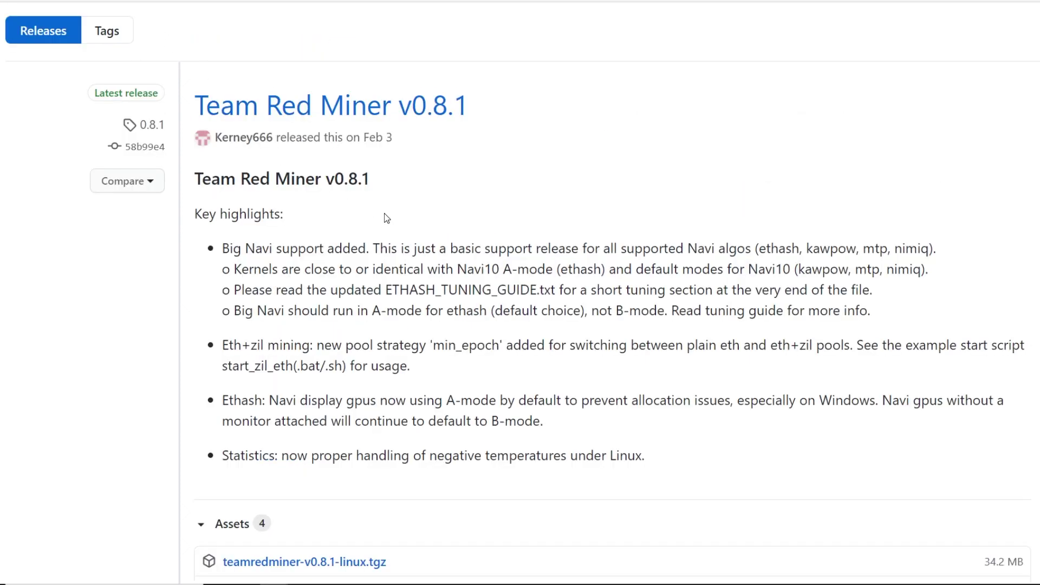
scroll(384, 213, "down", 4)
scroll(290, 131, "up", 2)
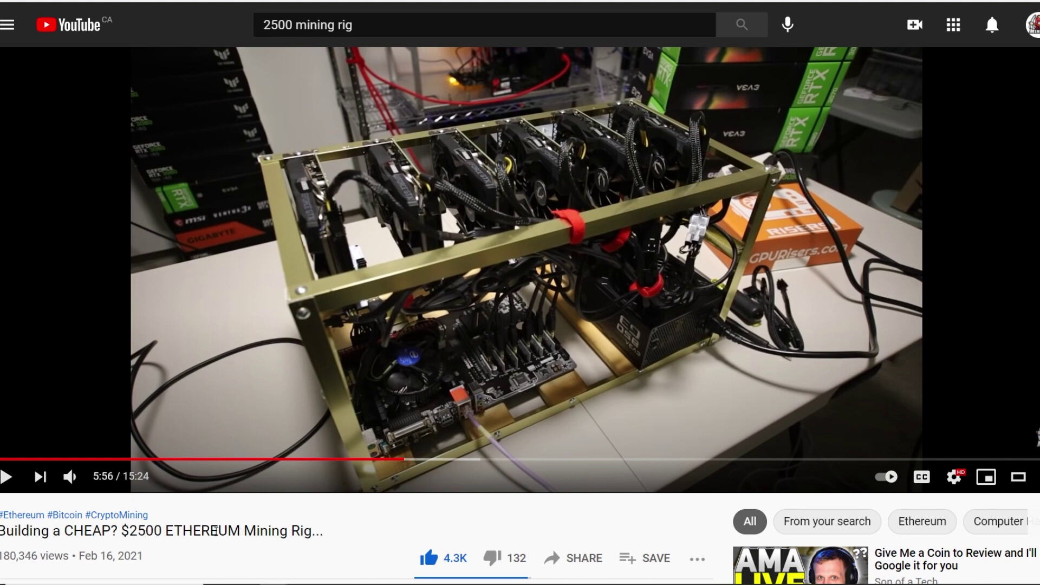
- Switch to YouTube and highlight "$2500 ETHEREUM Mining Rig..." in the video's title
mouse_move(118, 531)
left_mouse_down()
mouse_move(319, 530)
mouse_move(204, 546)
mouse_move(123, 532)
left_mouse_up()
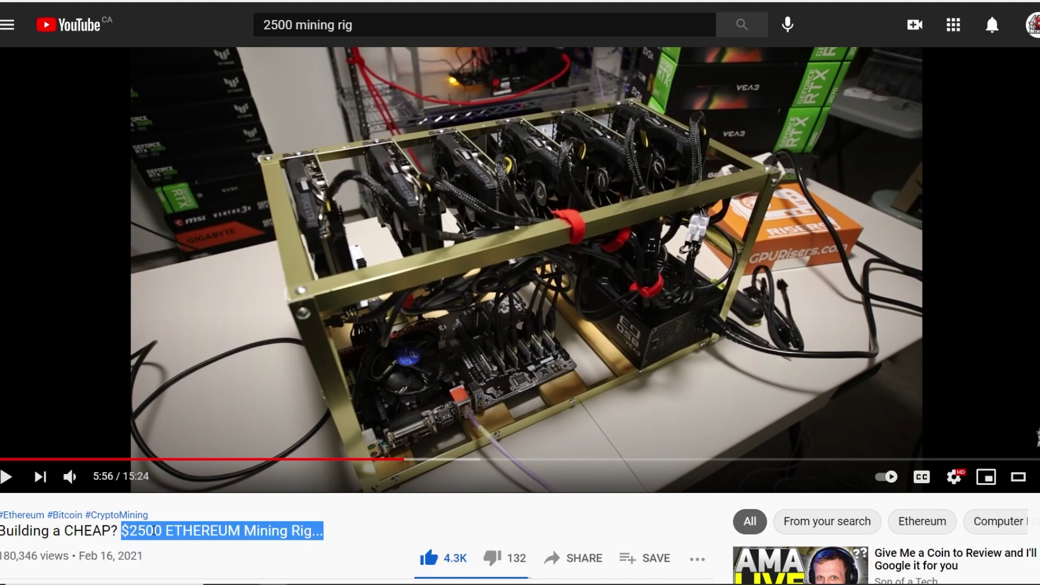
left_click(220, 531)
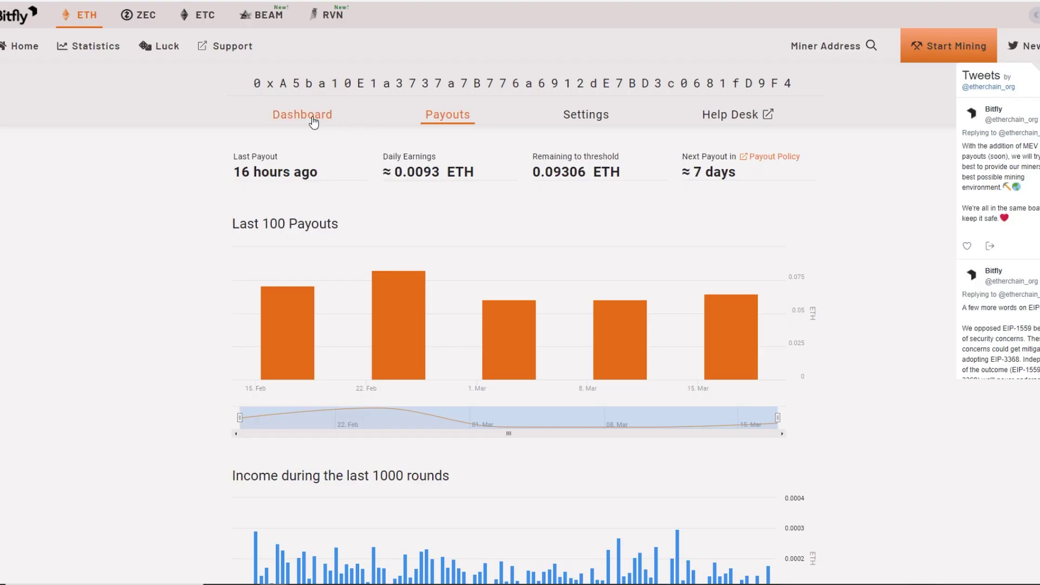
- View the miner's dashboard on the Bitfly pool site and check the hashrate of its active worker
left_click(312, 118)
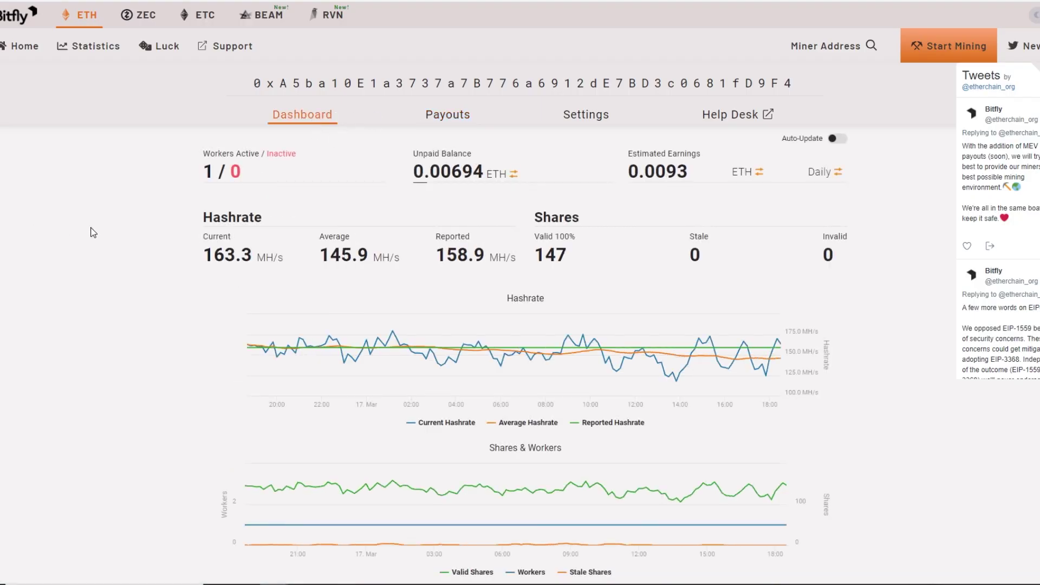
scroll(138, 265, "down", 6)
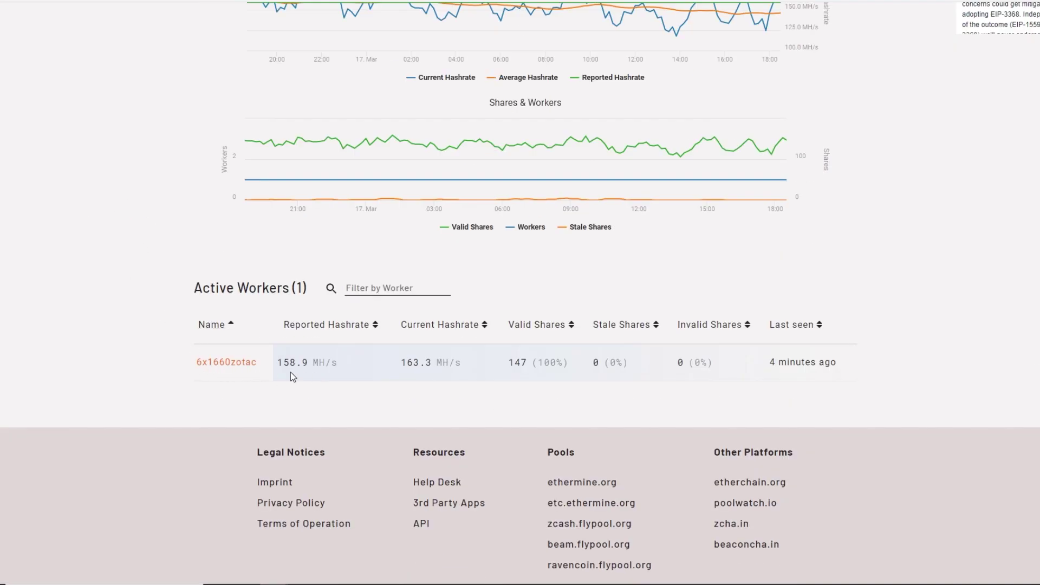
scroll(338, 306, "up", 6)
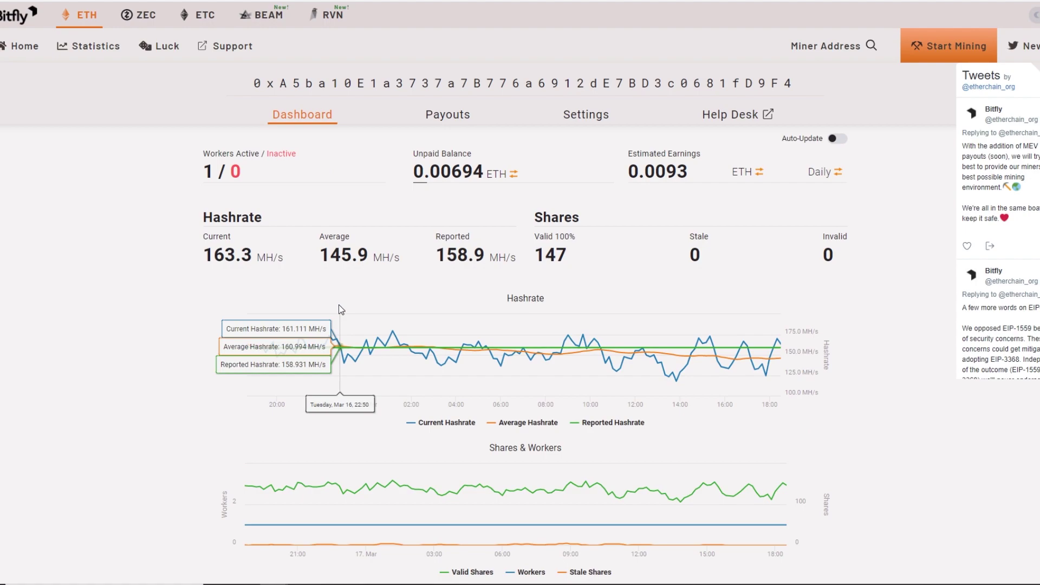
- Open the miner wallet's account details on etherchain.org and check its ether value and first-seen date
left_click(447, 85)
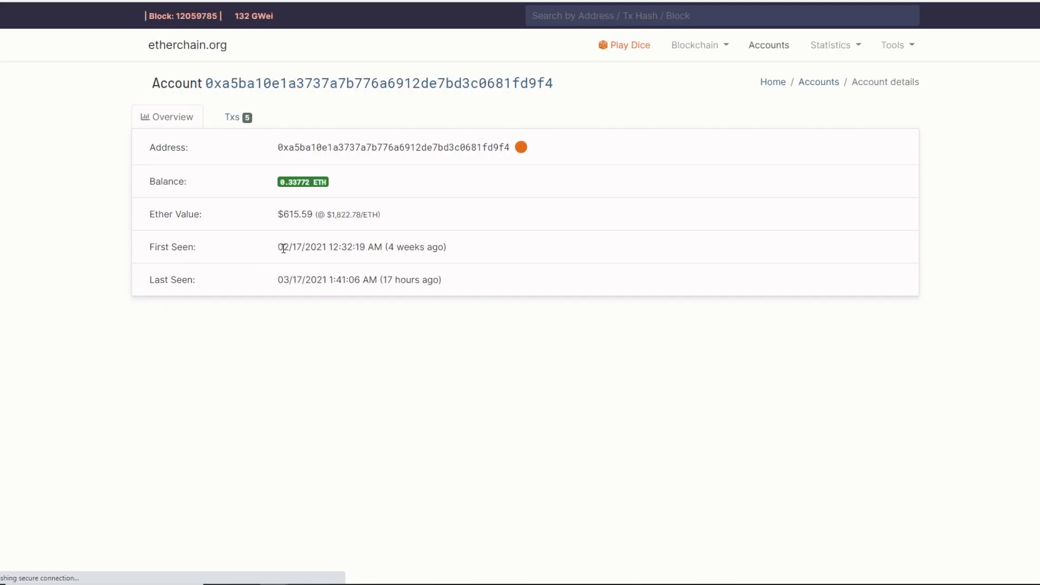
left_click_drag(282, 192, 278, 216)
left_click(424, 217)
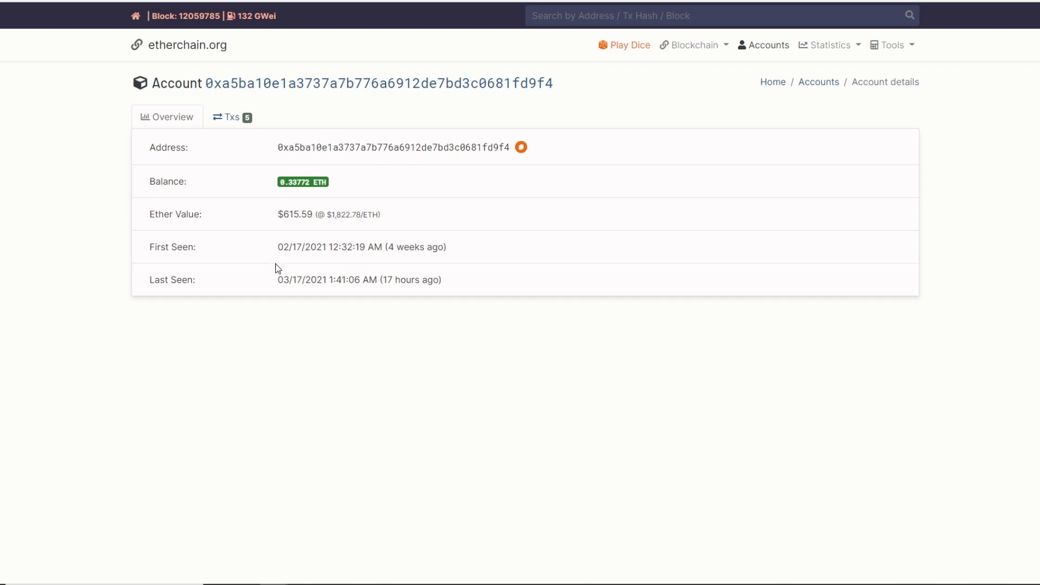
left_click_drag(276, 246, 488, 253)
left_click(486, 249)
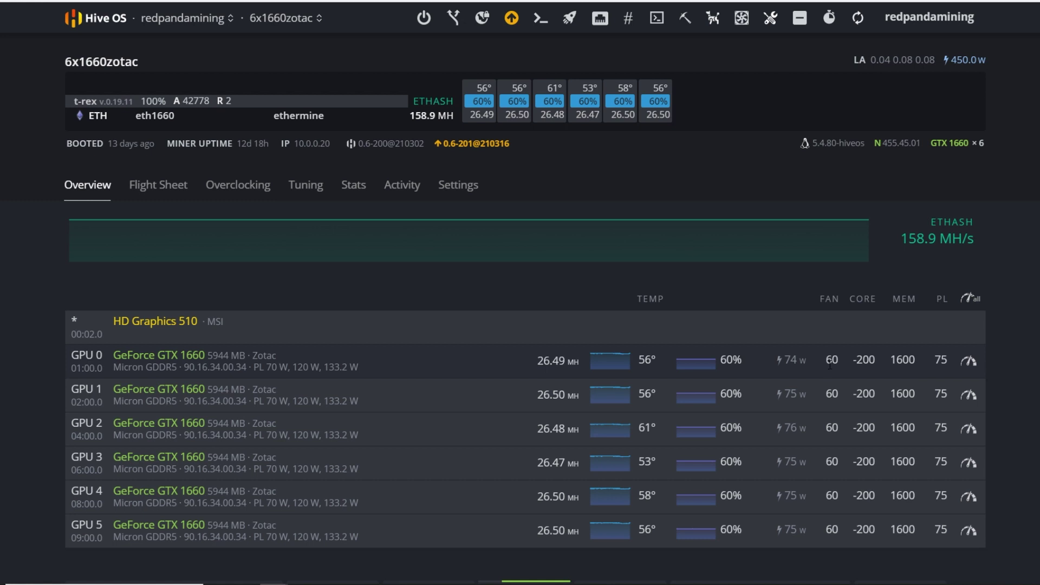
- Inspect GPU 0's memory clock and power limit in the 6x1660zotac overview in Hive OS
left_click(912, 362)
left_click(922, 362)
mouse_move(914, 362)
left_mouse_down()
mouse_move(889, 366)
mouse_move(910, 364)
left_mouse_up()
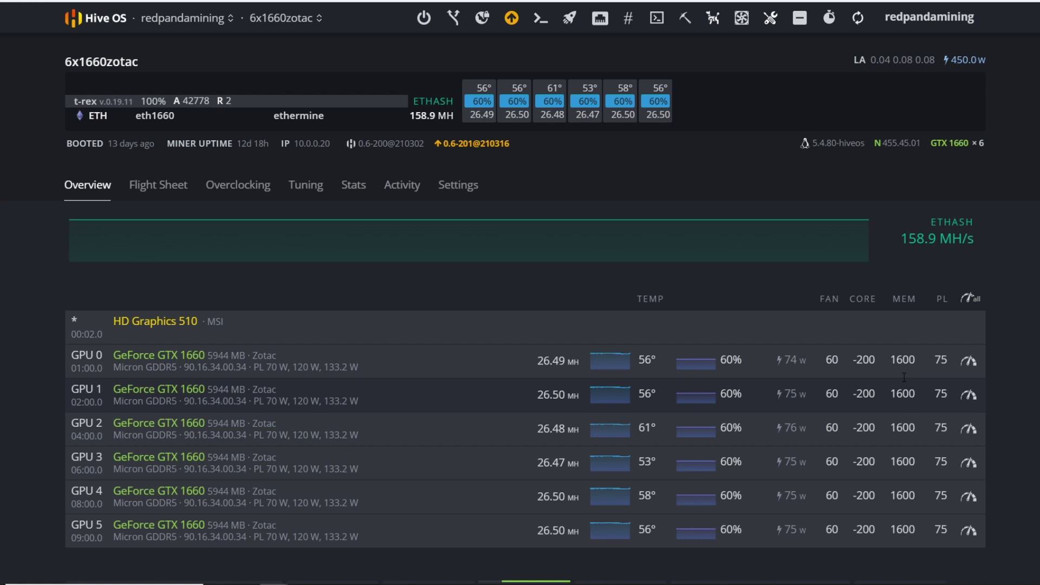
left_click_drag(931, 362, 939, 362)
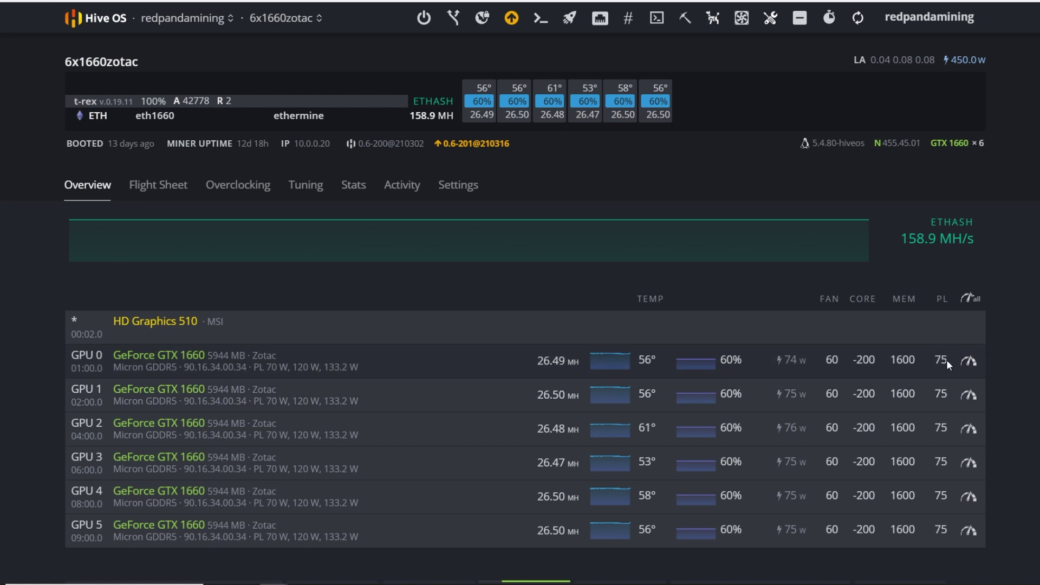
scroll(947, 360, "down", 1)
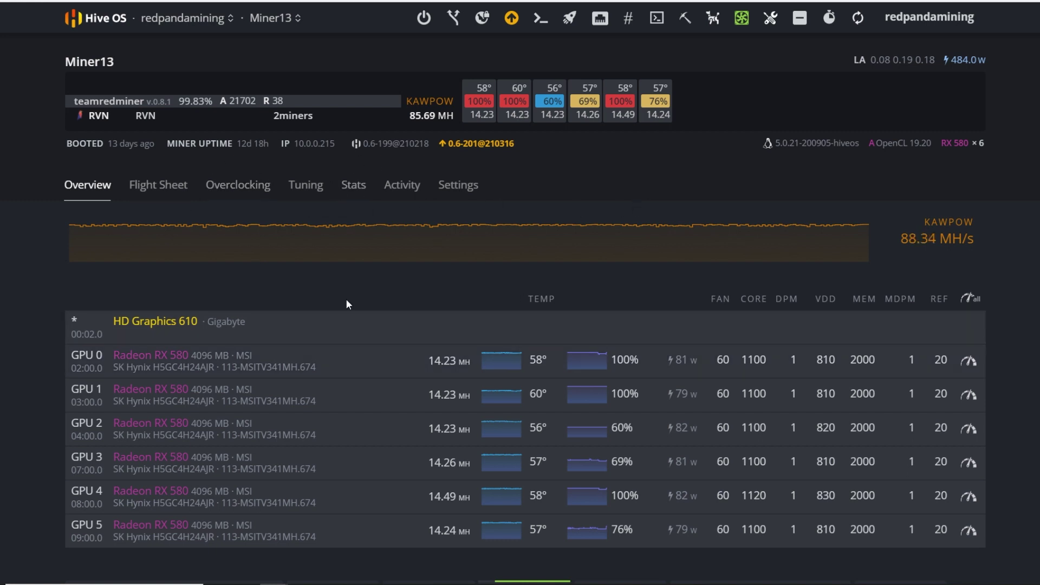
- Open the Default Config overclocking settings of Miner13 and look through all the fields
mouse_move(241, 153)
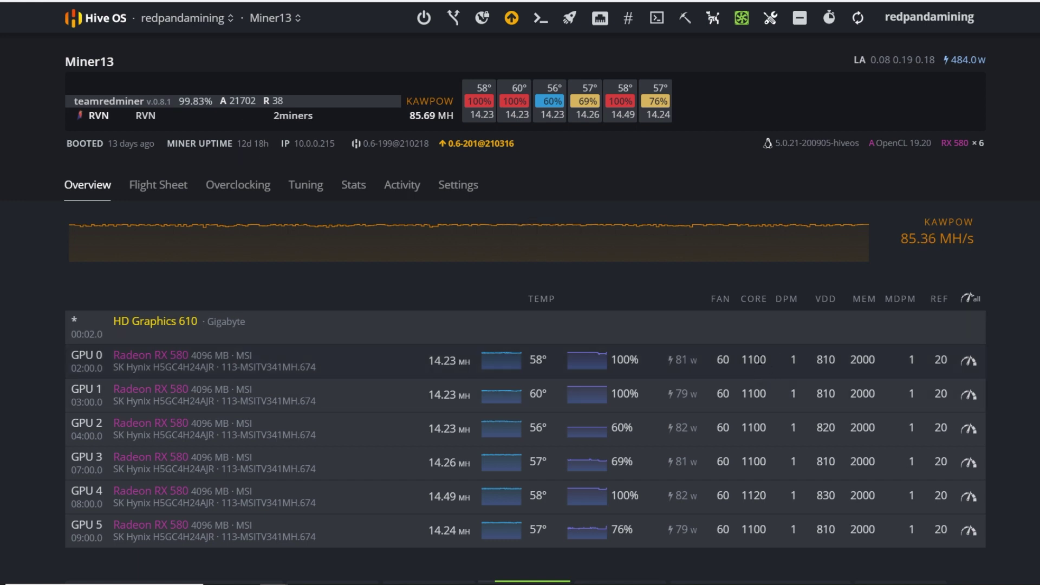
left_click(230, 194)
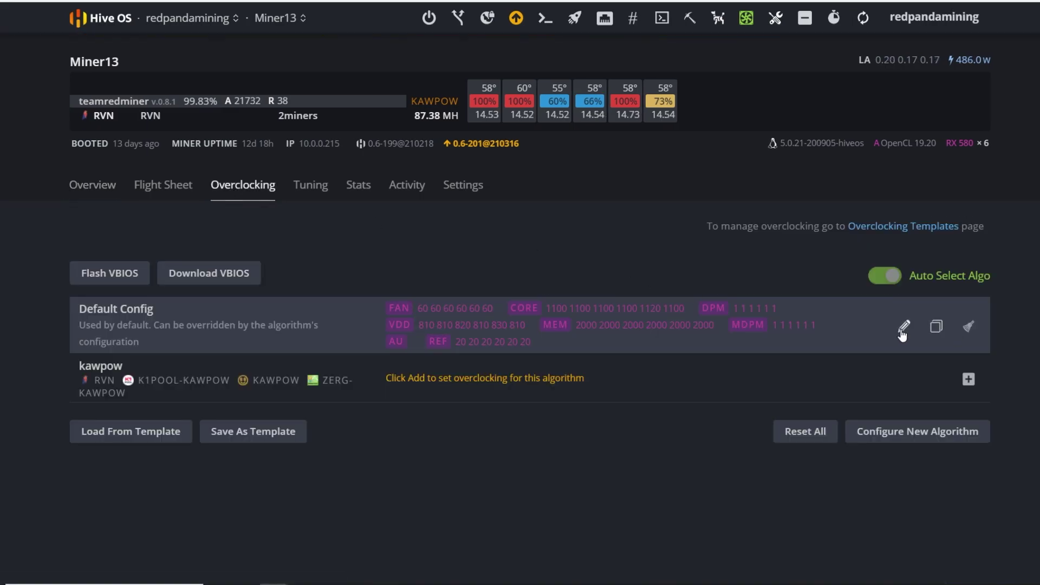
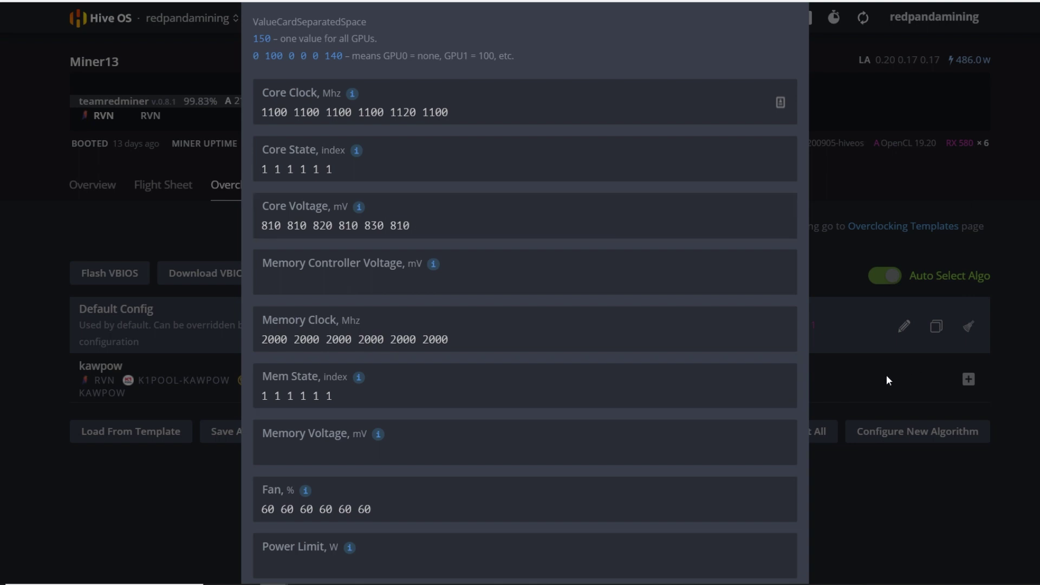
scroll(579, 469, "down", 3)
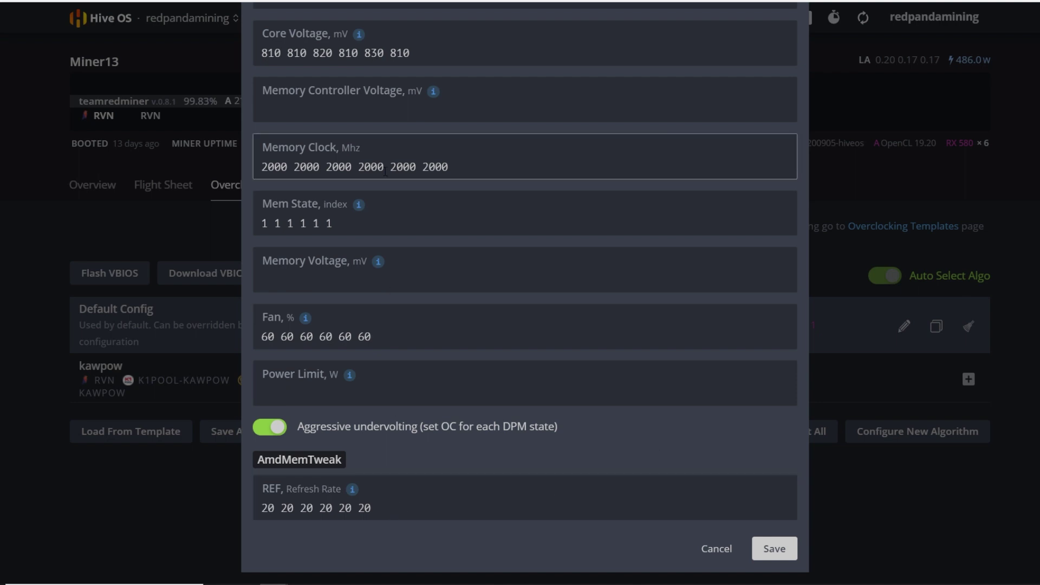
scroll(383, 217, "up", 1)
scroll(383, 217, "up", 1)
mouse_move(405, 165)
- Inspect the individual per-GPU core voltage values in Miner13's Default Config
left_click_drag(405, 170, 305, 178)
left_click(443, 172)
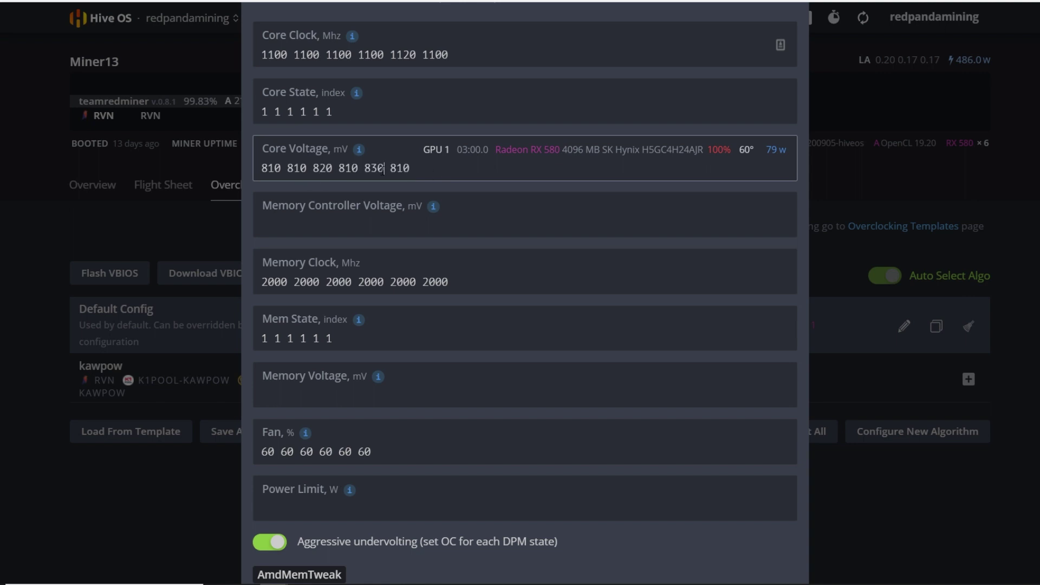
key("ctrl+Left")
key("ctrl+Left")
key("Left")
key("shift+Left")
key("shift+Left")
key("shift+Left")
left_click(455, 171)
- Check the refresh rate and per-GPU fan values in Miner13's Default Config, and close it without saving
scroll(352, 391, "down", 2)
mouse_move(353, 508)
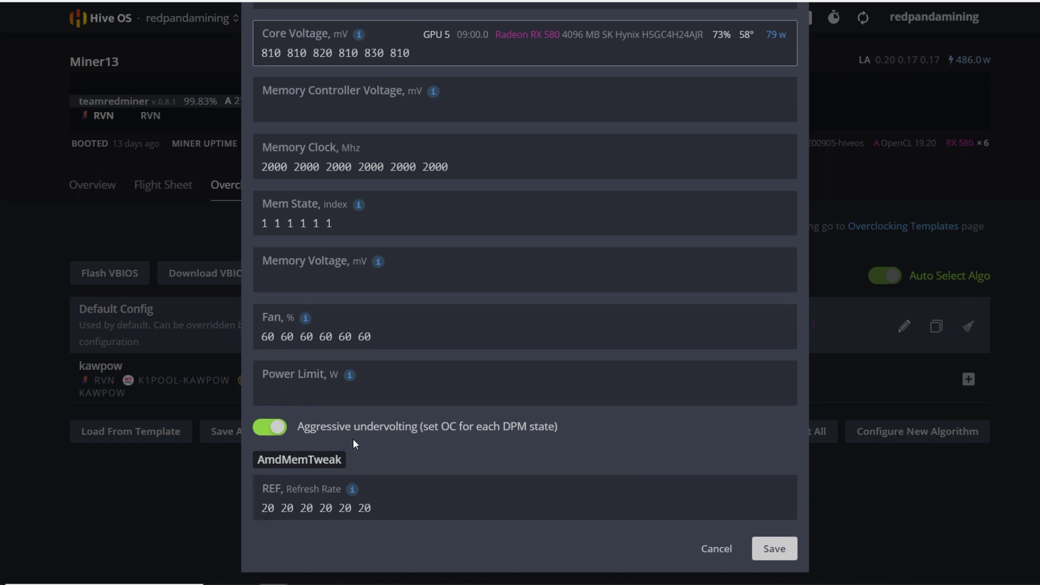
scroll(330, 416, "up", 1)
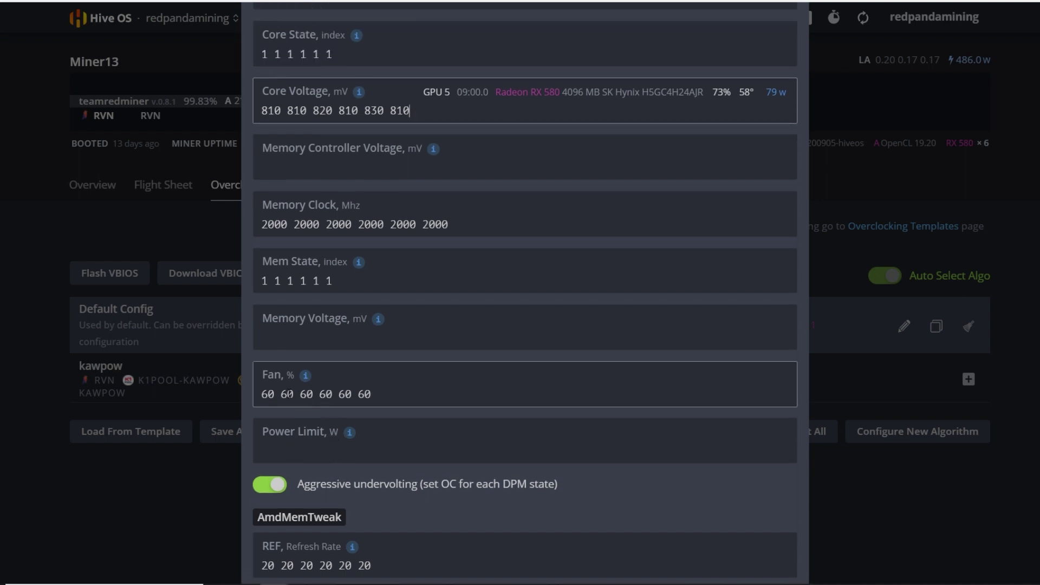
scroll(290, 394, "up", 2)
left_click_drag(293, 510, 389, 503)
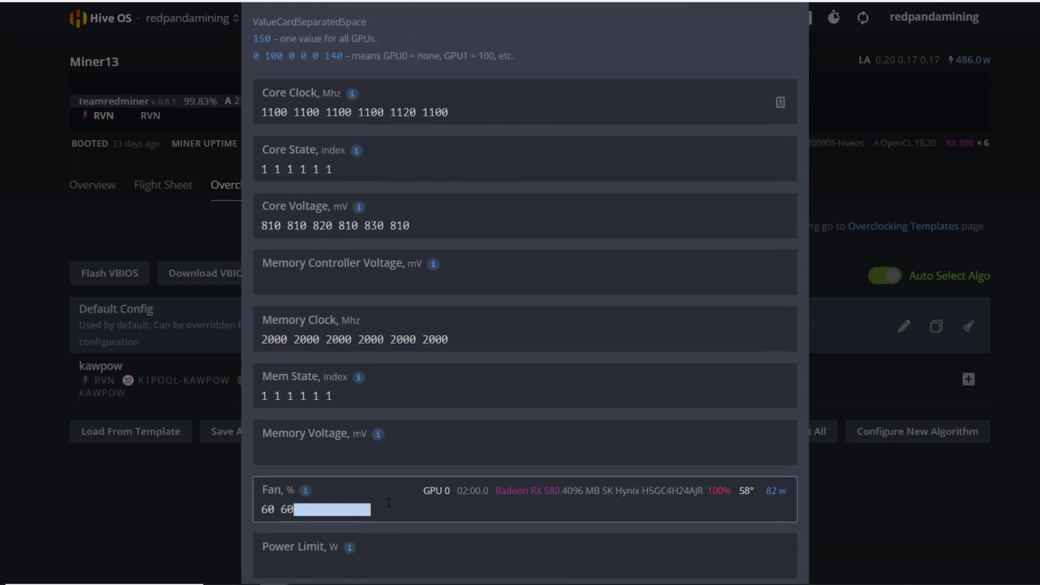
left_click(374, 512)
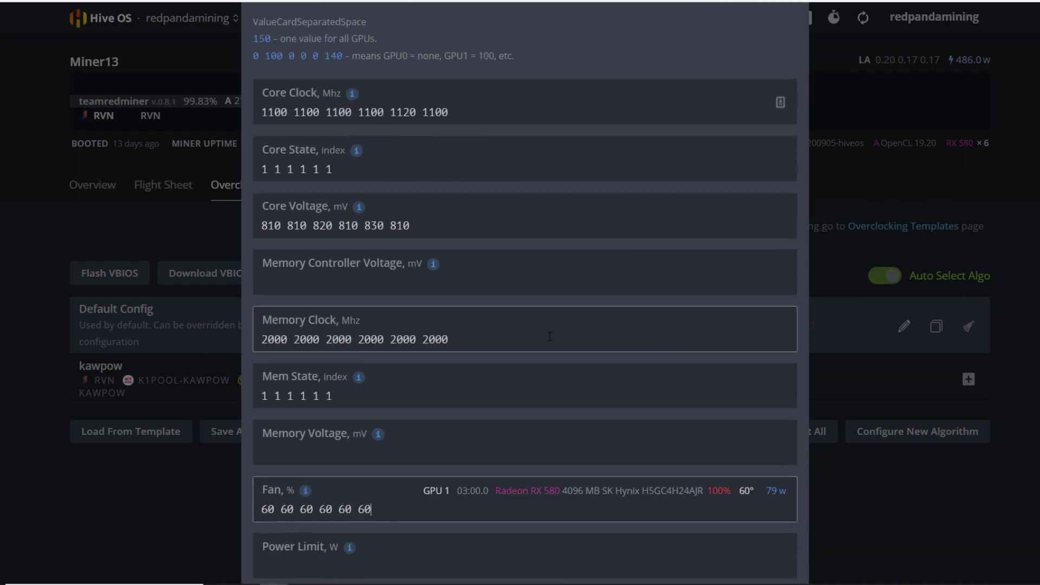
scroll(542, 217, "up", 1)
left_click(788, 39)
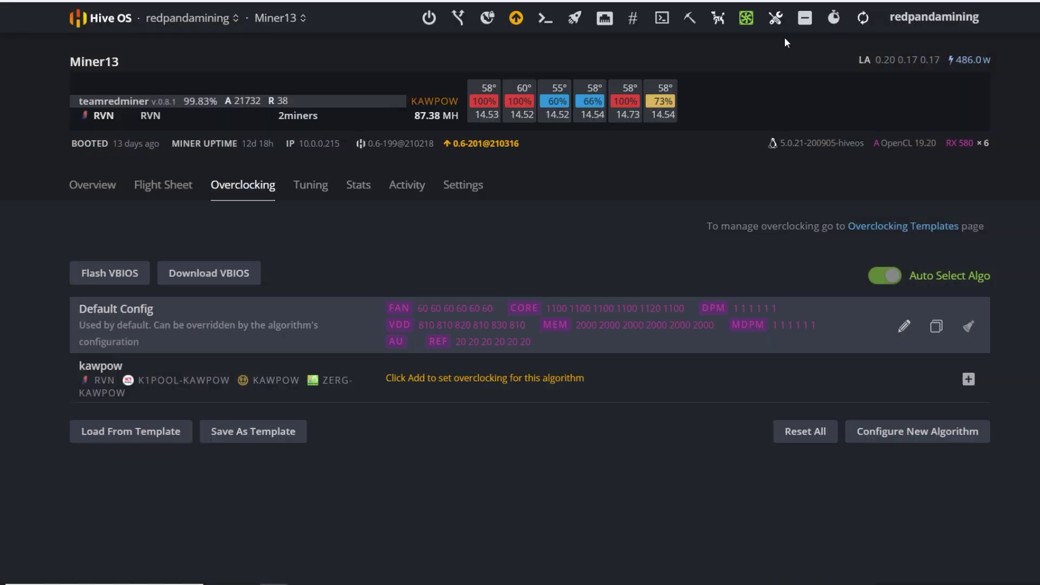
- Return to Miner13's overview and check the rig's status details and power consumption
left_click(92, 185)
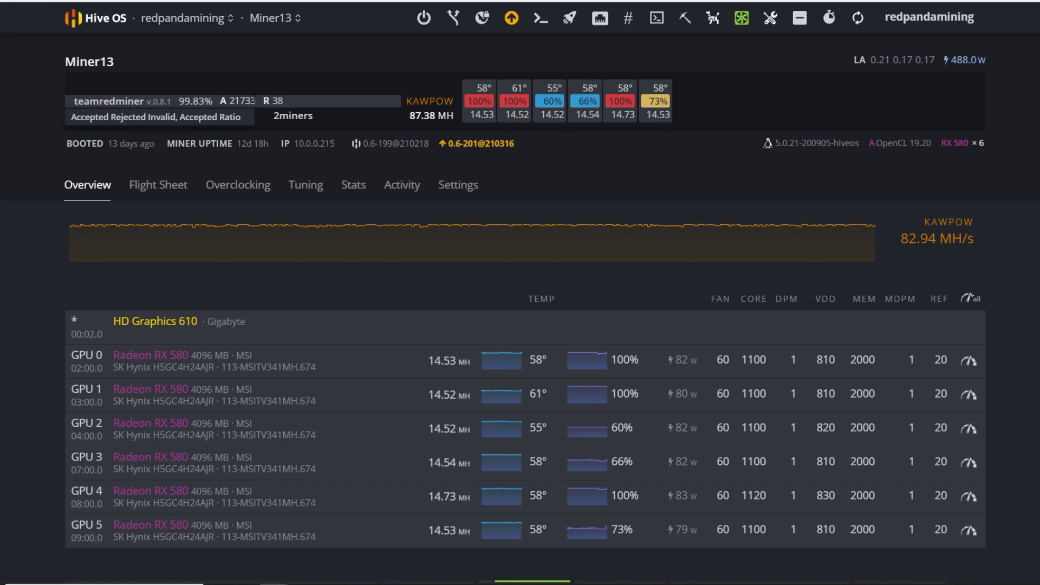
triple_click(277, 144)
left_click(544, 181)
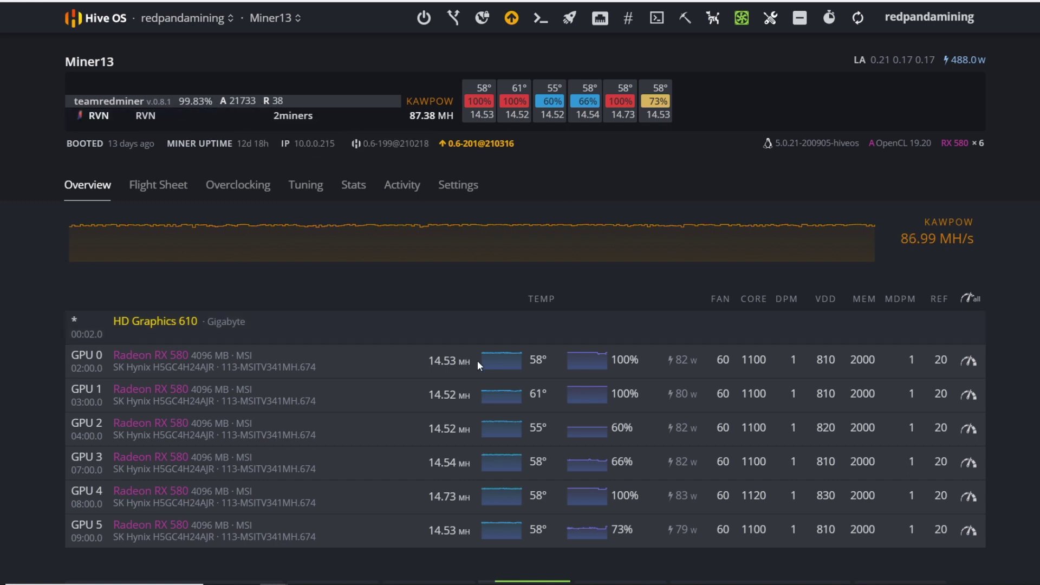
scroll(509, 374, "down", 1)
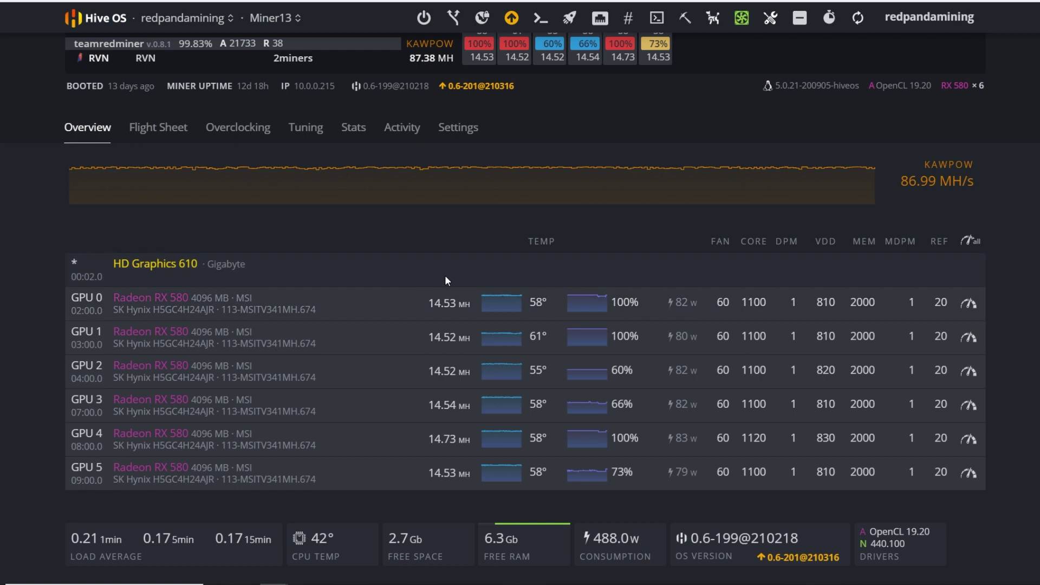
mouse_move(629, 539)
left_mouse_down()
mouse_move(593, 539)
mouse_move(642, 537)
left_mouse_up()
left_click(637, 545)
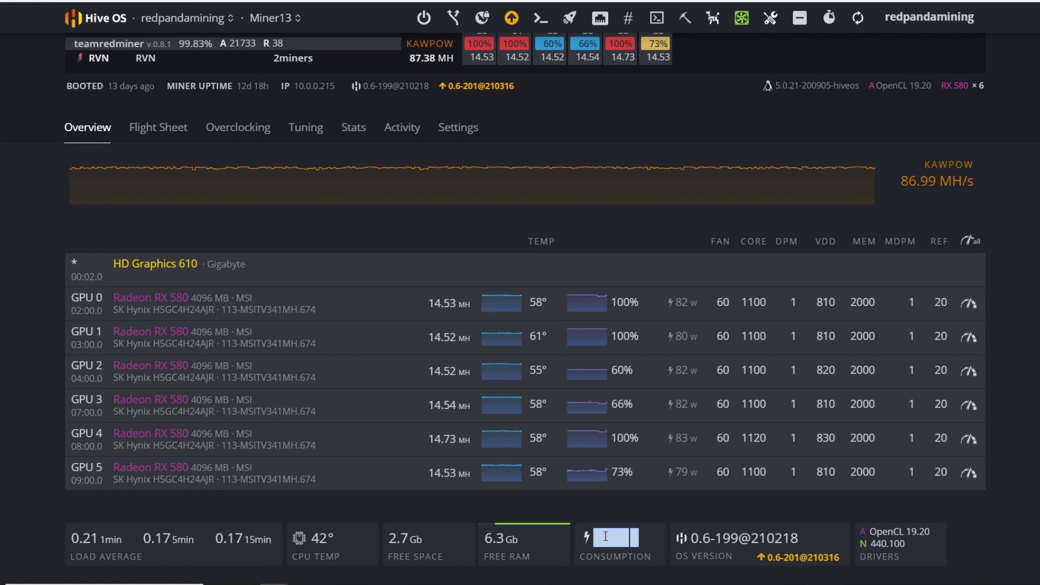
left_click(639, 538)
left_click_drag(641, 538, 592, 544)
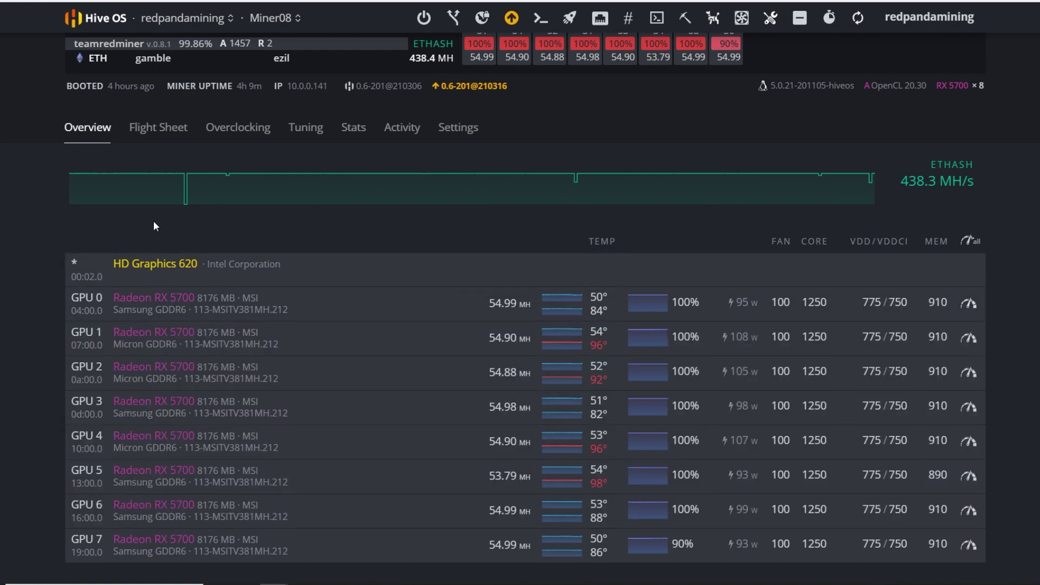
- Open Miner08's Default Config overclocking settings and check the memory clock of GPU 5
left_click(247, 130)
left_click(904, 326)
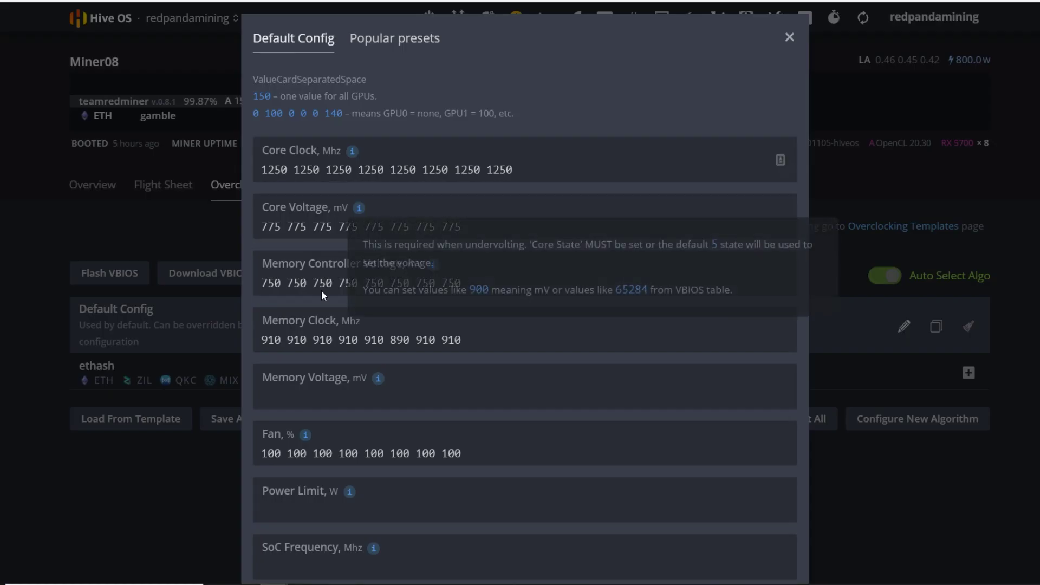
left_click(418, 340)
left_click_drag(417, 340, 397, 340)
left_click(415, 340)
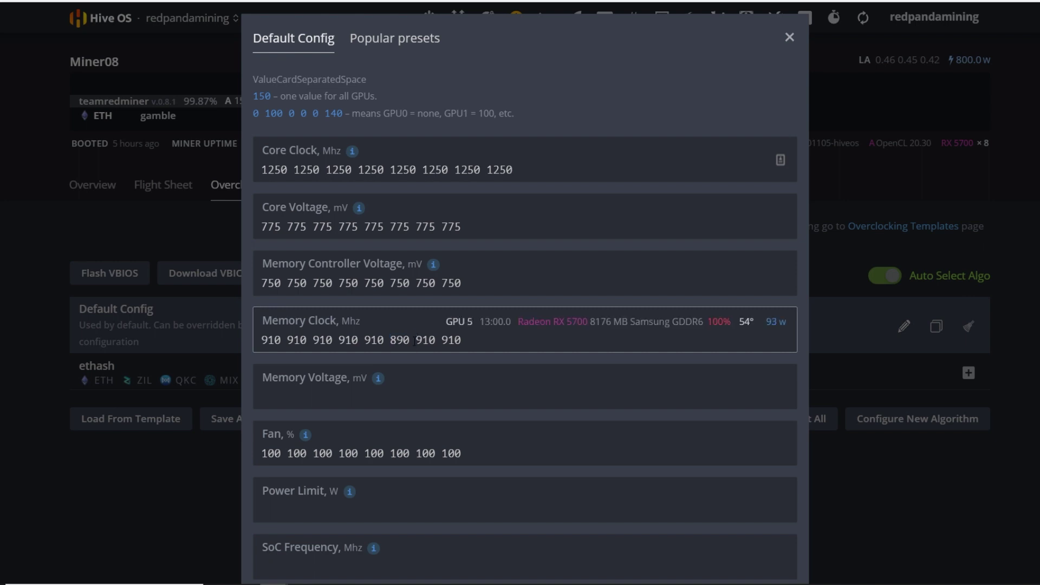
- Close the configuration without saving and review the per-GPU readings in Miner08's overview
left_click(789, 38)
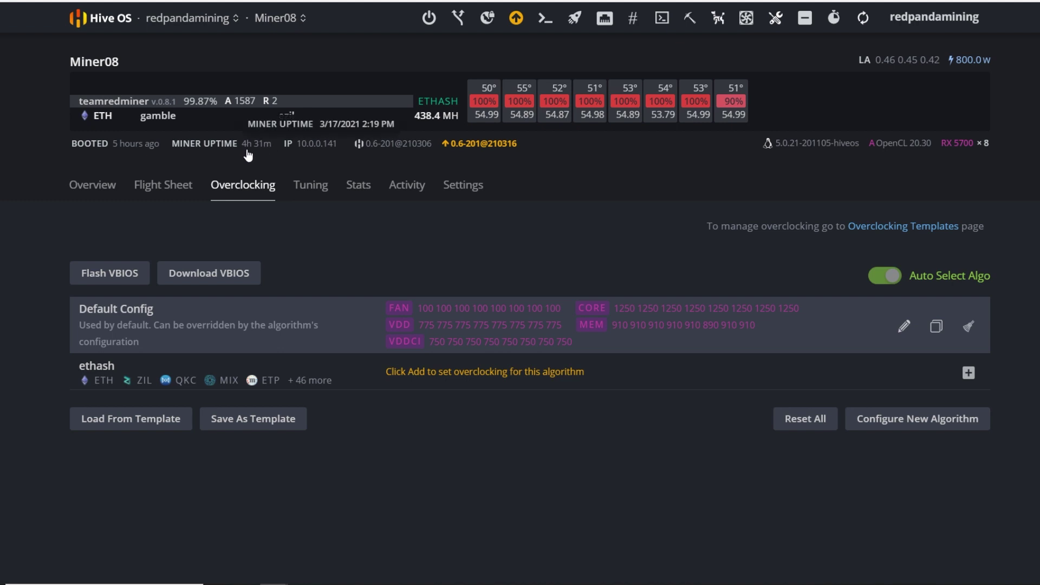
left_click(94, 186)
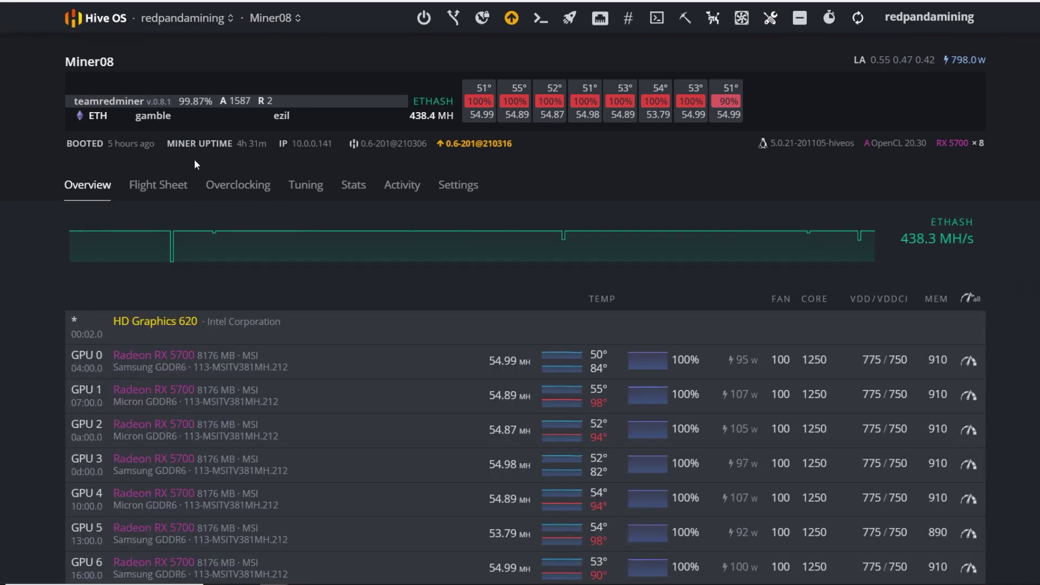
scroll(621, 361, "down", 1)
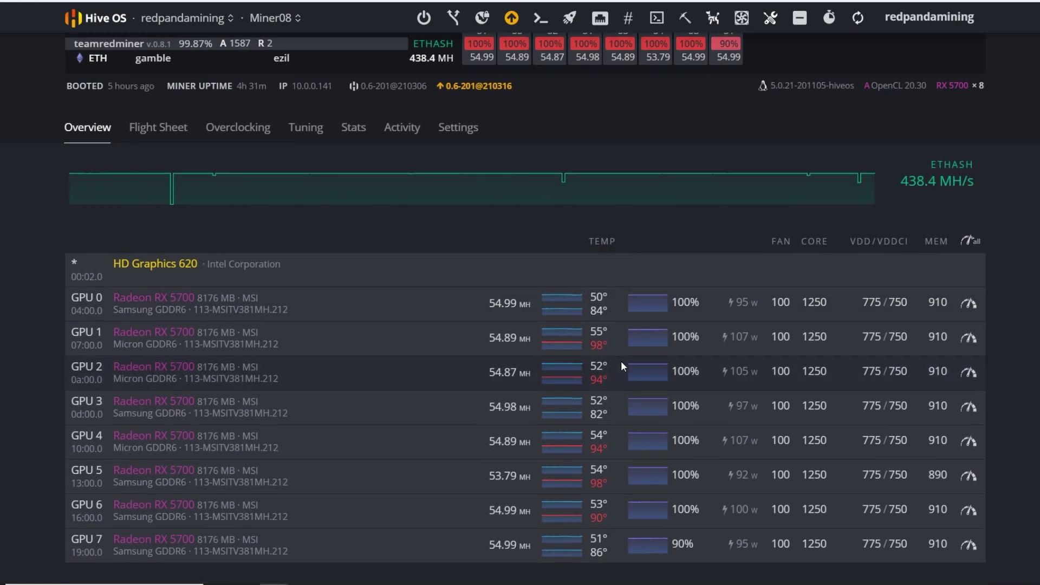
- Review Miner08's temperatures, fan speeds and power consumption, and return to the rig's status summary
mouse_move(593, 336)
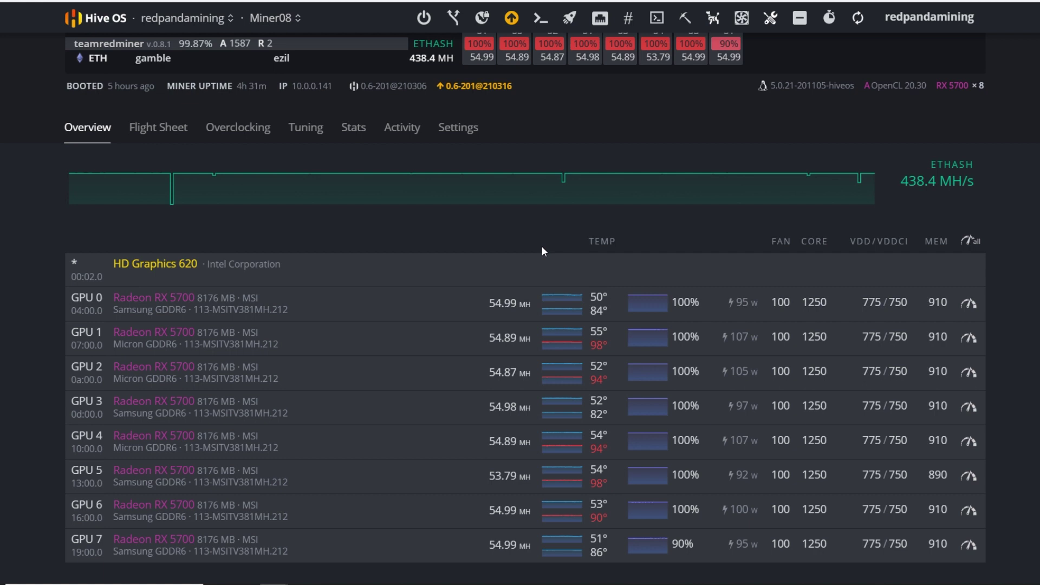
scroll(541, 251, "down", 1)
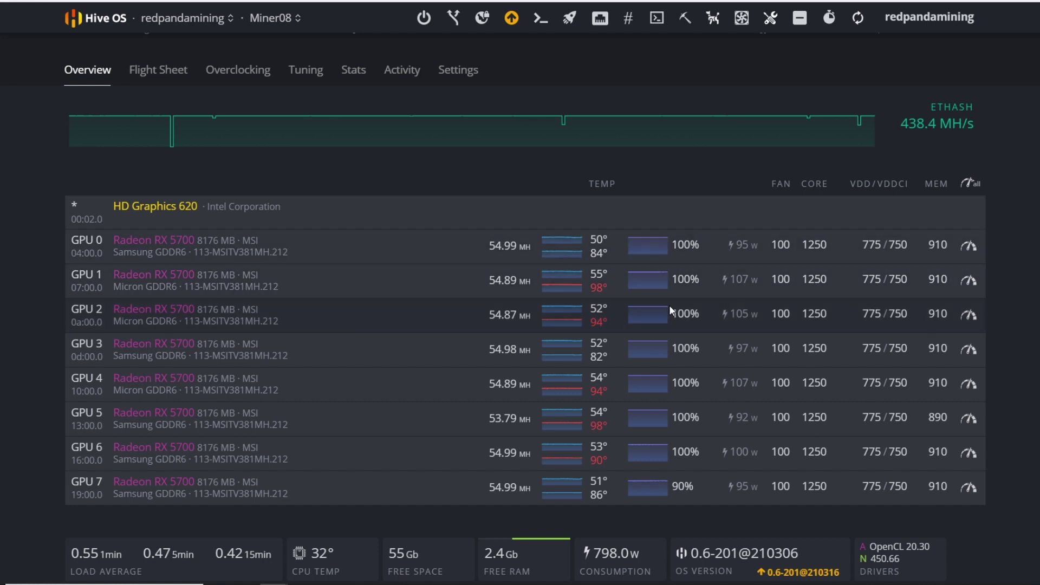
mouse_move(534, 272)
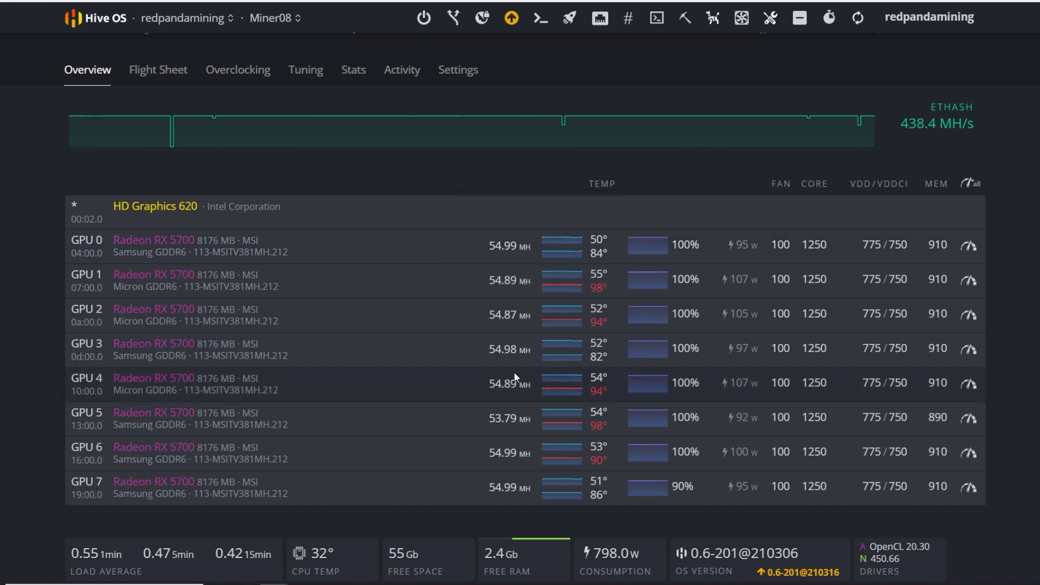
scroll(490, 362, "up", 1)
scroll(490, 363, "up", 3)
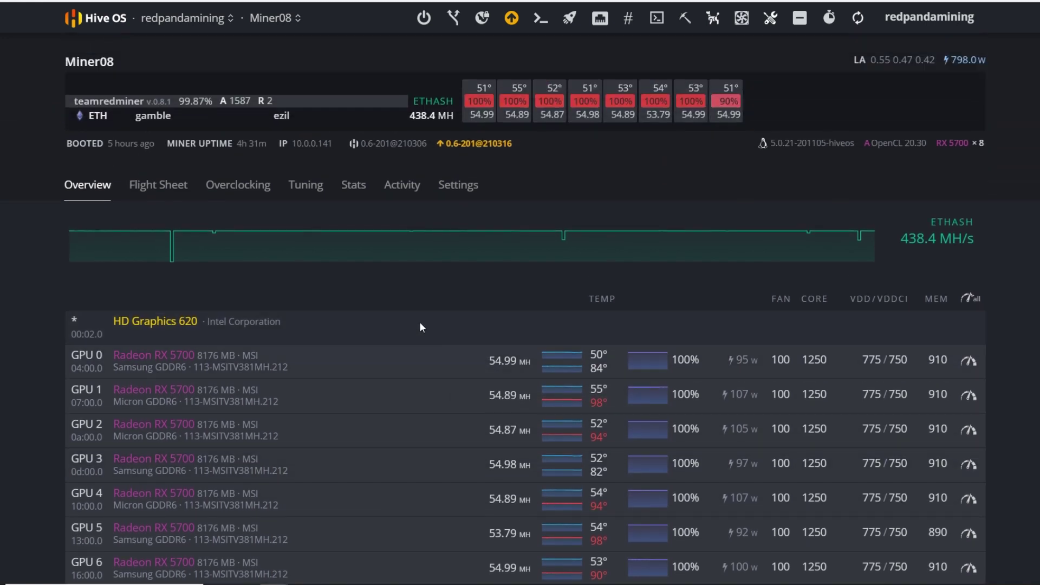
- Review rtx-rig01's overview, checking the memory clock, power limit and hashrate of GPU 0
scroll(407, 323, "down", 3)
left_click_drag(1006, 495, 1022, 295)
left_click(1013, 300)
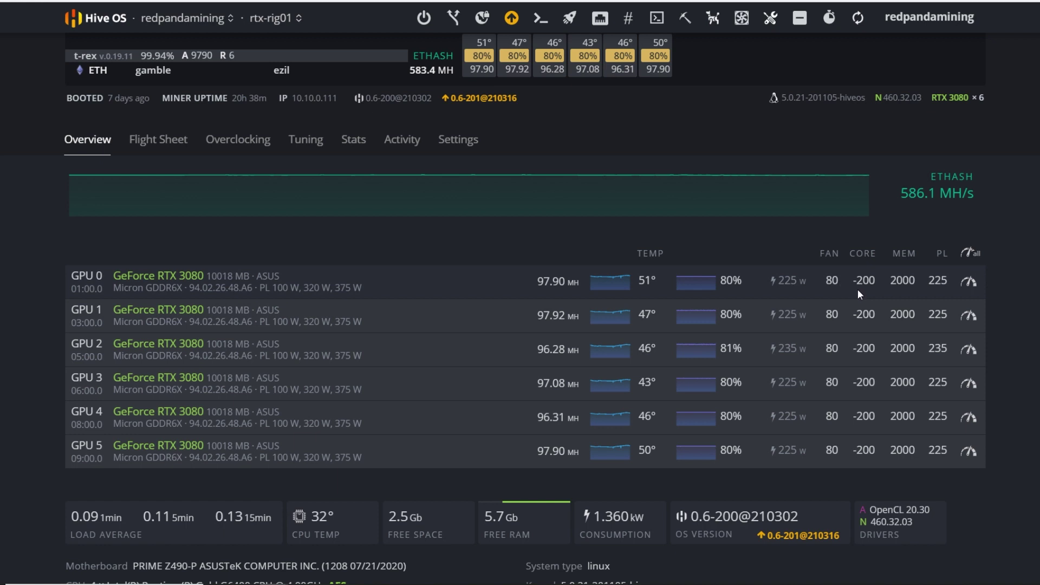
left_click_drag(887, 287, 912, 292)
left_click(919, 289)
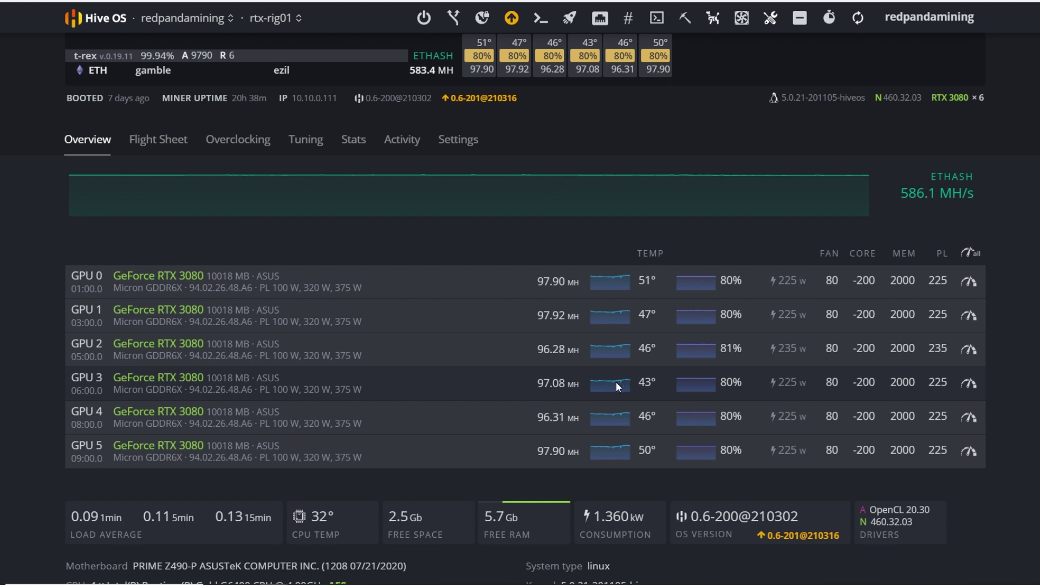
left_click_drag(889, 284, 915, 286)
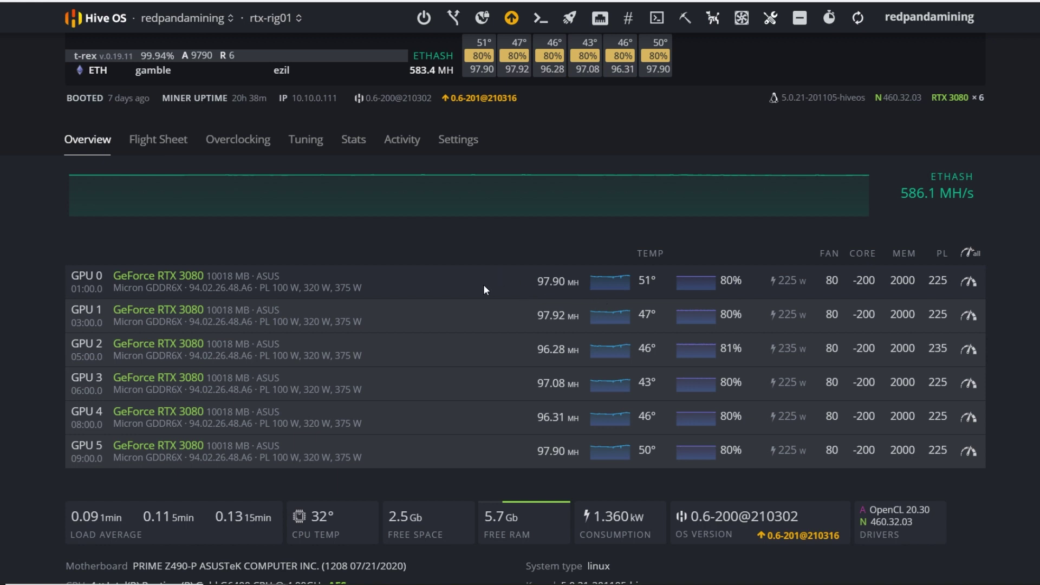
triple_click(516, 279)
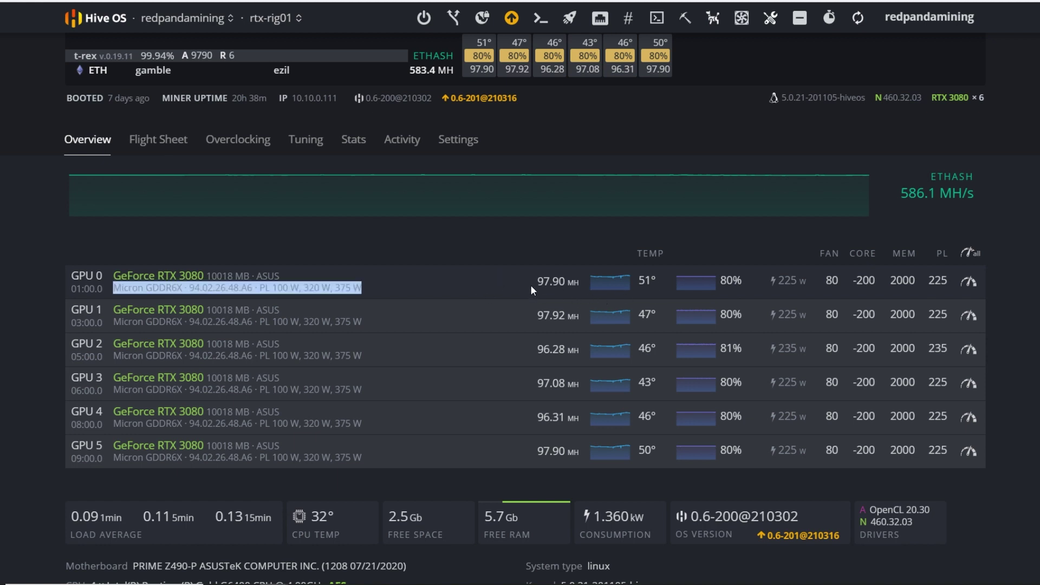
left_click(531, 285)
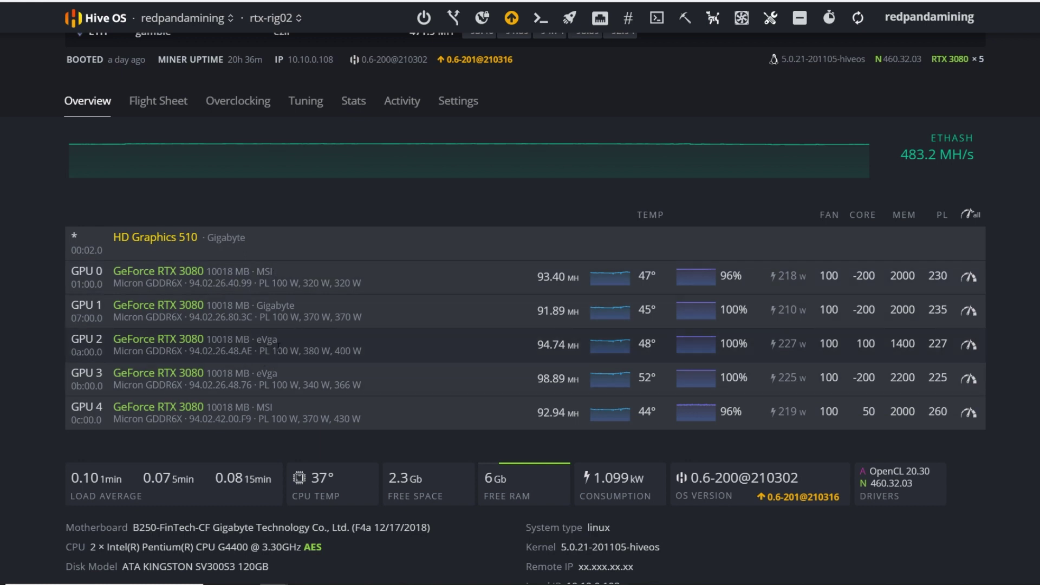
- Check the readings of GPU 2 in rtx-rig02's overview, focusing on its memory clock
left_click_drag(532, 356, 1003, 341)
left_click(1003, 344)
mouse_move(919, 353)
left_mouse_down()
mouse_move(892, 348)
mouse_move(912, 345)
left_mouse_up()
left_click(922, 350)
triple_click(899, 346)
left_click(895, 346)
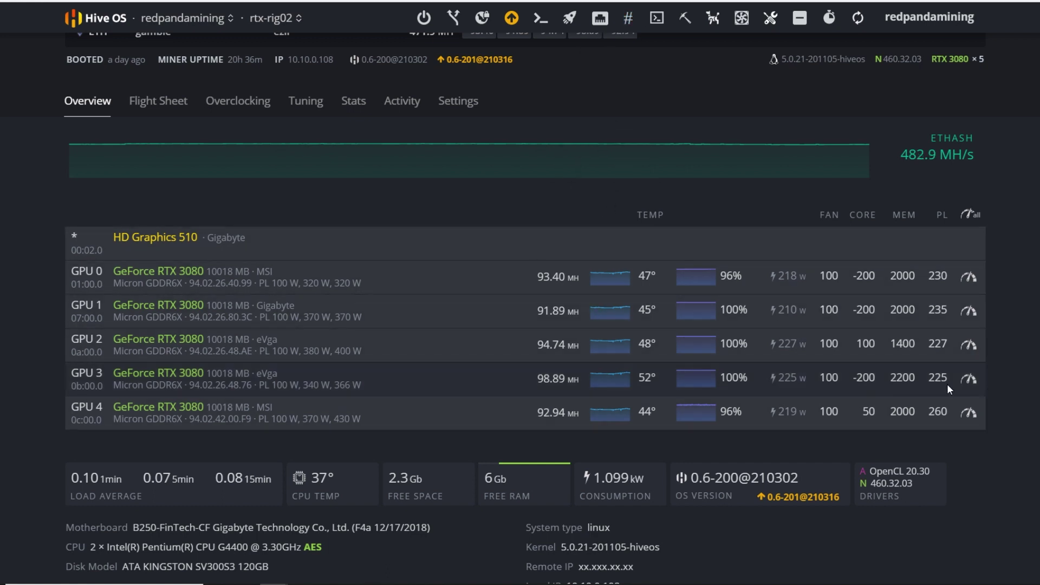
- Check the power limit of each card in rtx-rig02, from GPU 4 up to GPU 0
double_click(937, 412)
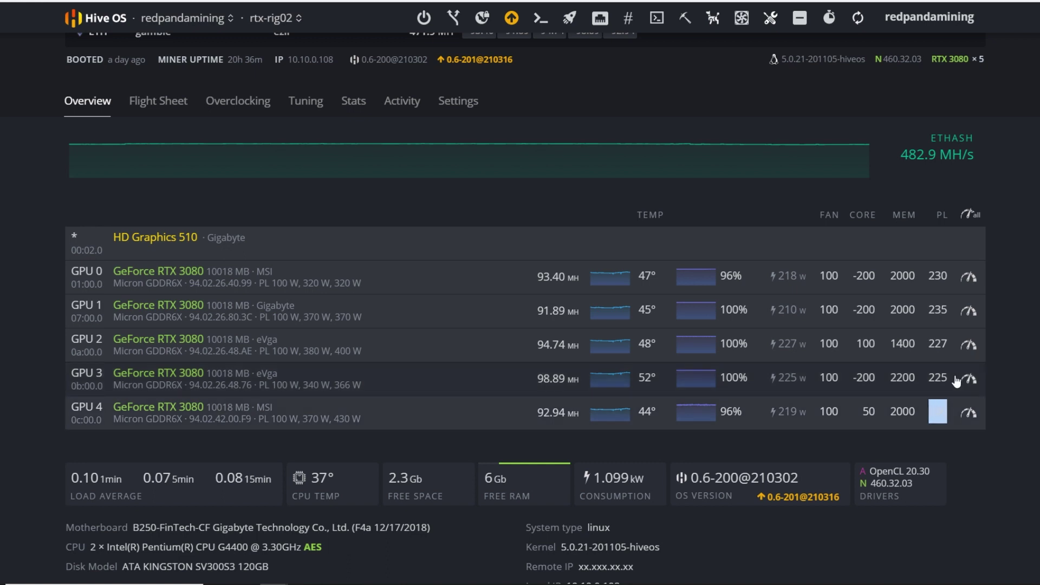
double_click(938, 378)
double_click(937, 344)
double_click(937, 309)
double_click(935, 276)
left_click(932, 278)
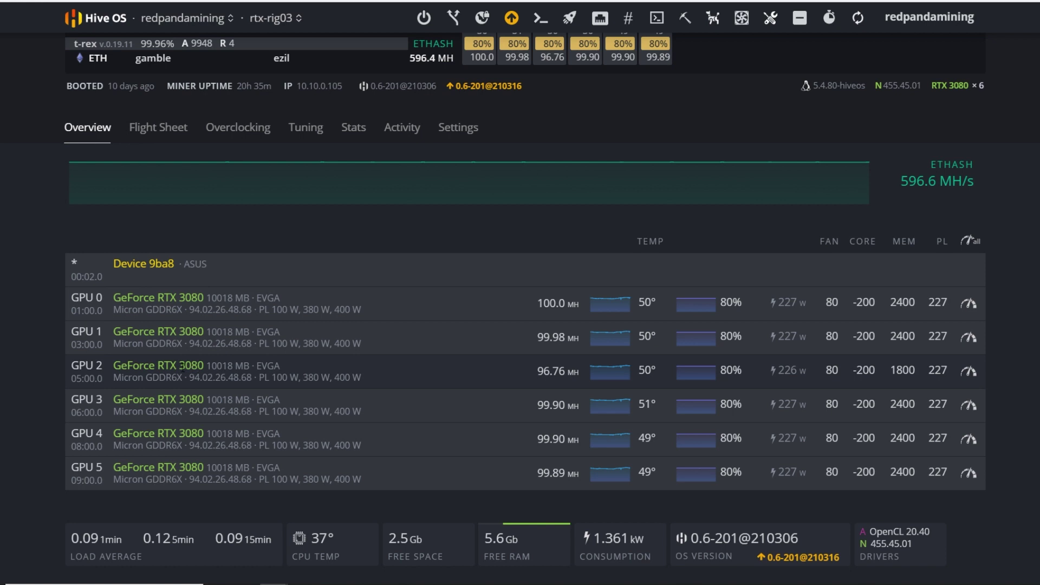
- Examine GPU 2 in rtx-rig03's overview and compare its memory clock with the other cards
left_click_drag(110, 366, 1018, 379)
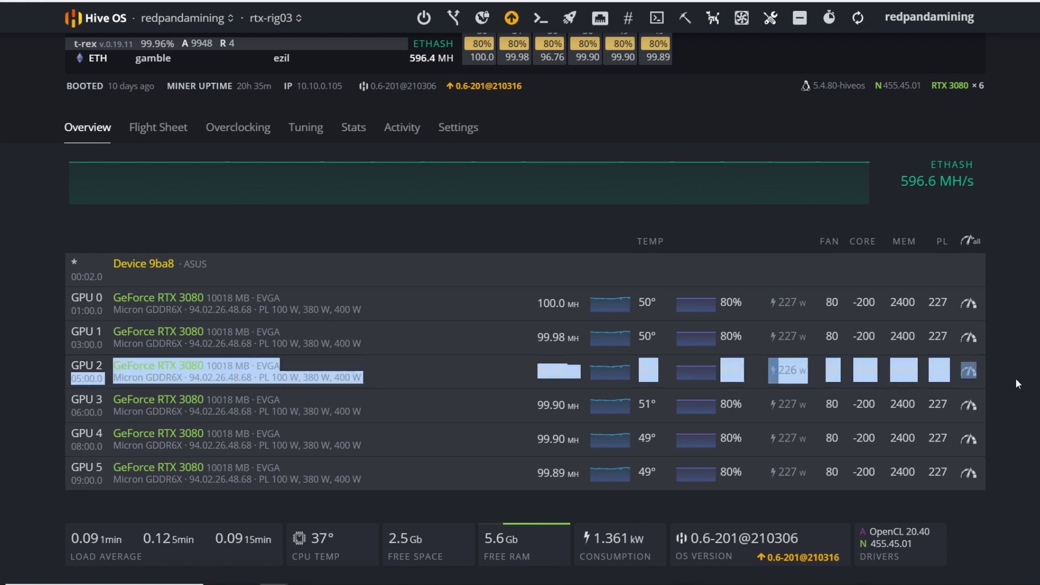
left_click(532, 369)
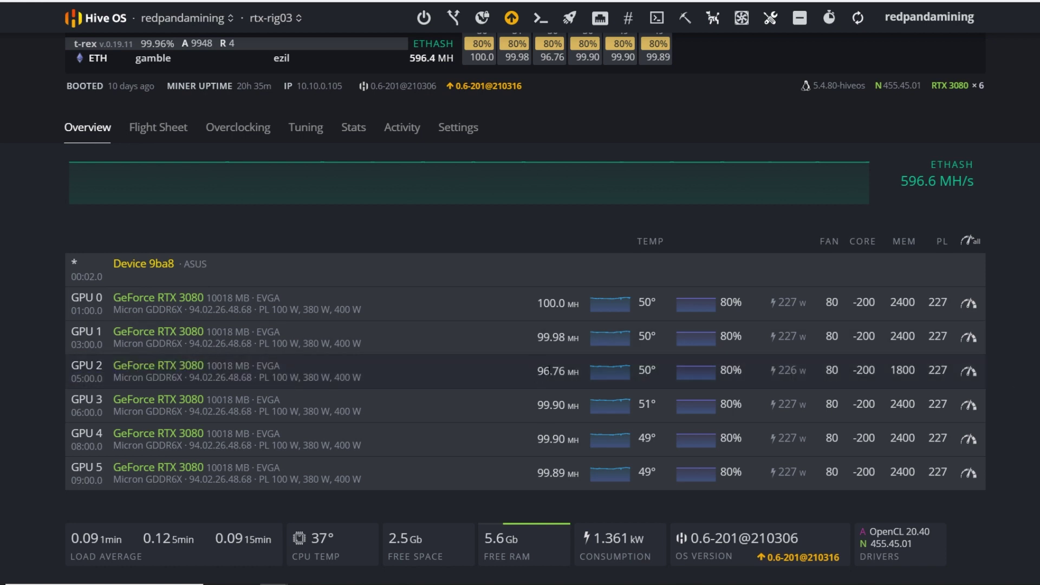
double_click(913, 367)
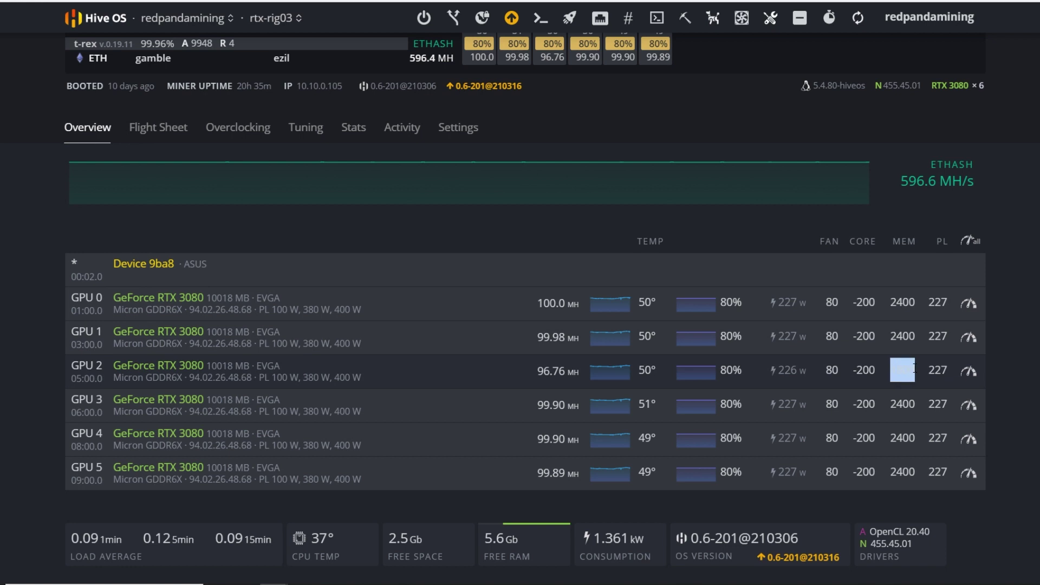
left_click(912, 373)
left_click_drag(896, 373, 914, 377)
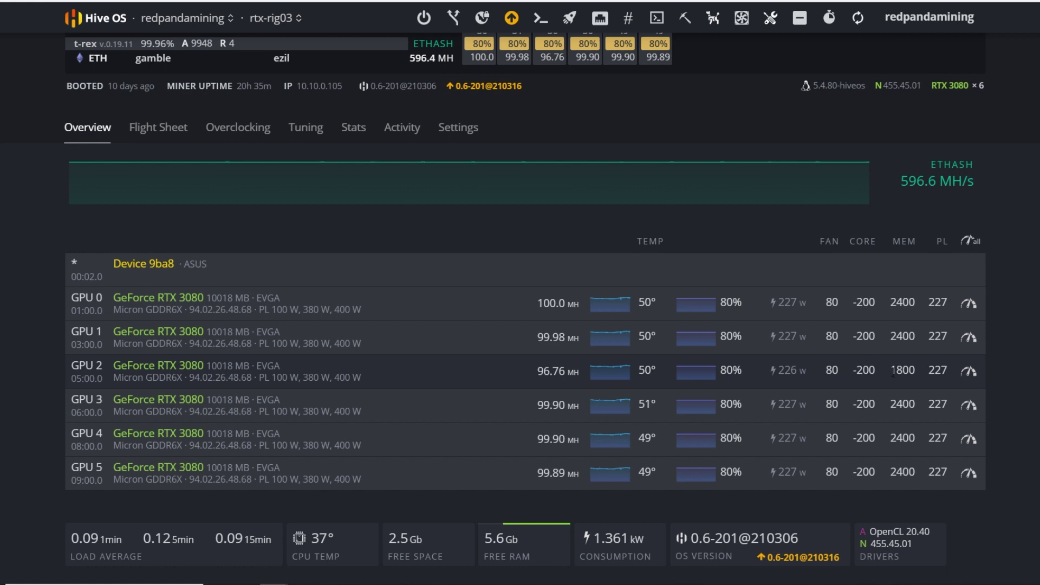
left_click(1020, 382)
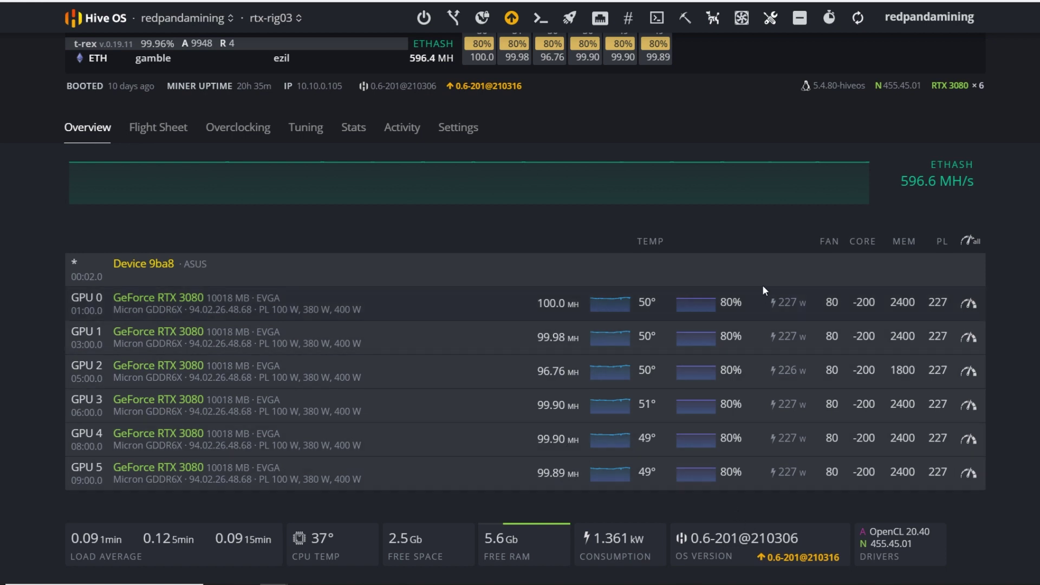
left_click_drag(954, 464, 1038, 368)
left_click(916, 337)
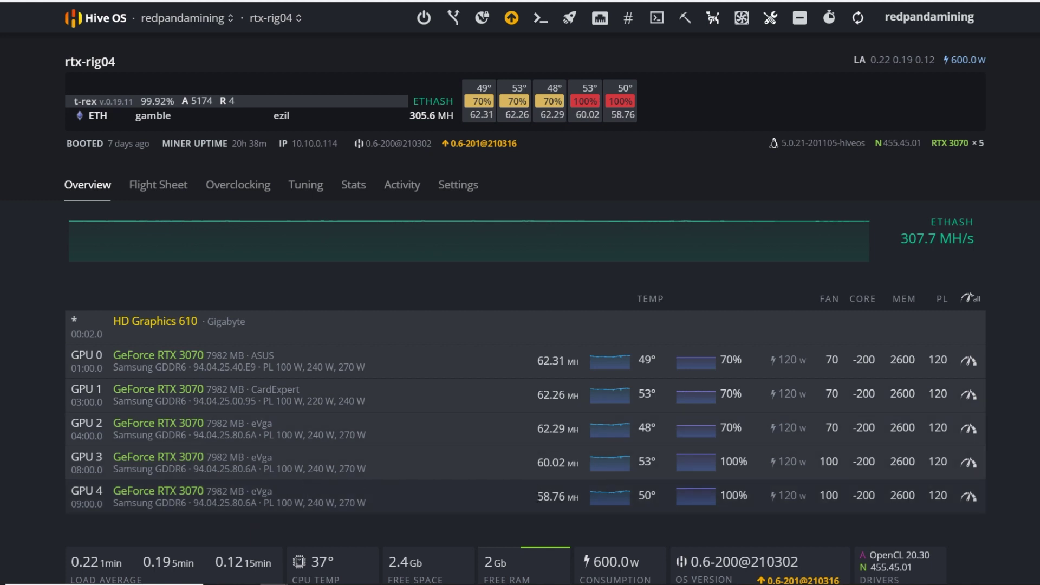
- Check the hashrate of GPU 4 and the memory clock and power limit of GPU 0 in rtx-rig04
left_click_drag(539, 497, 590, 499)
left_click(1011, 512)
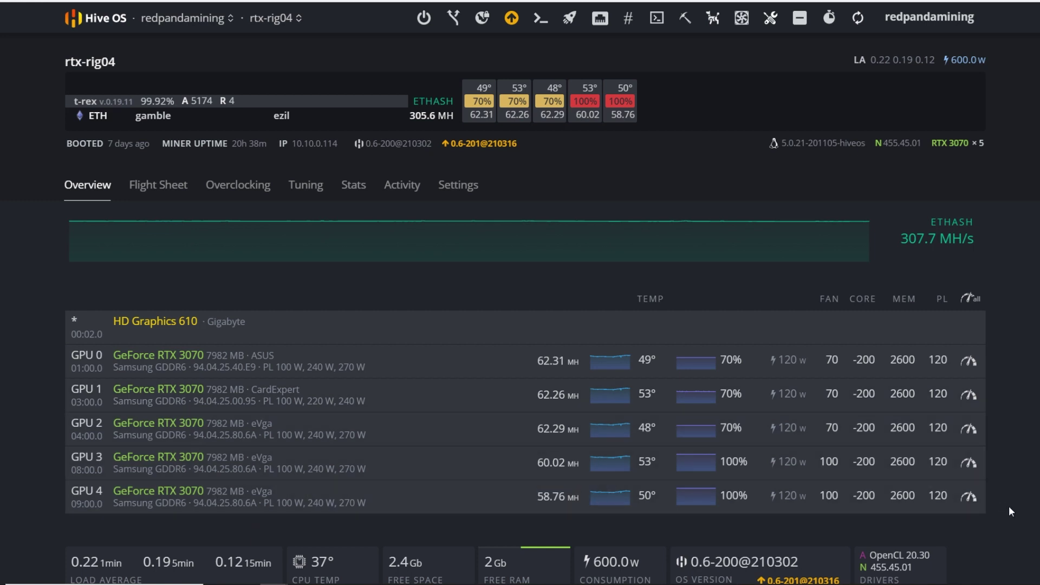
left_click_drag(891, 360, 910, 359)
left_click(915, 360)
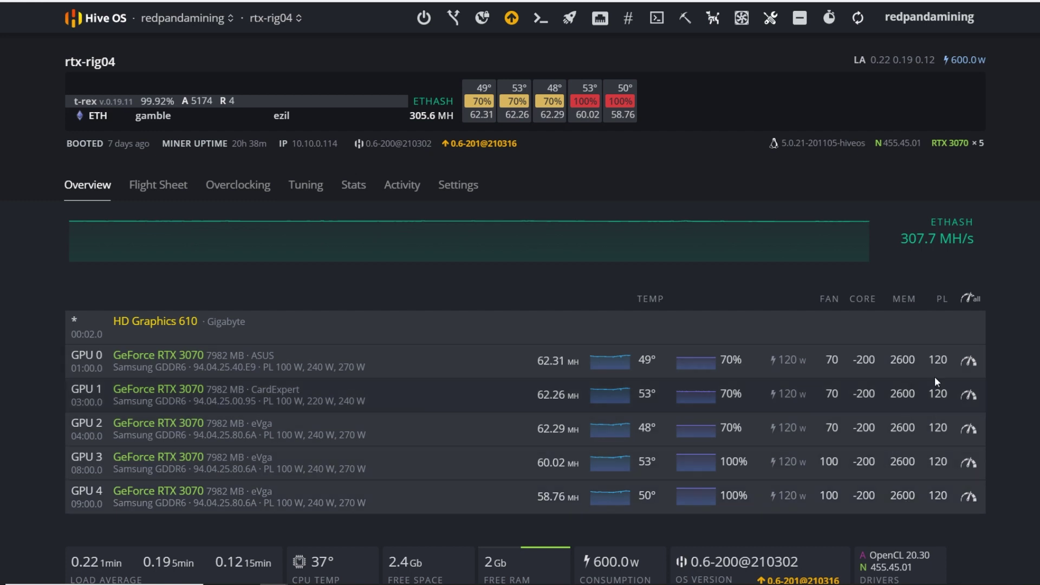
left_click_drag(933, 365, 937, 366)
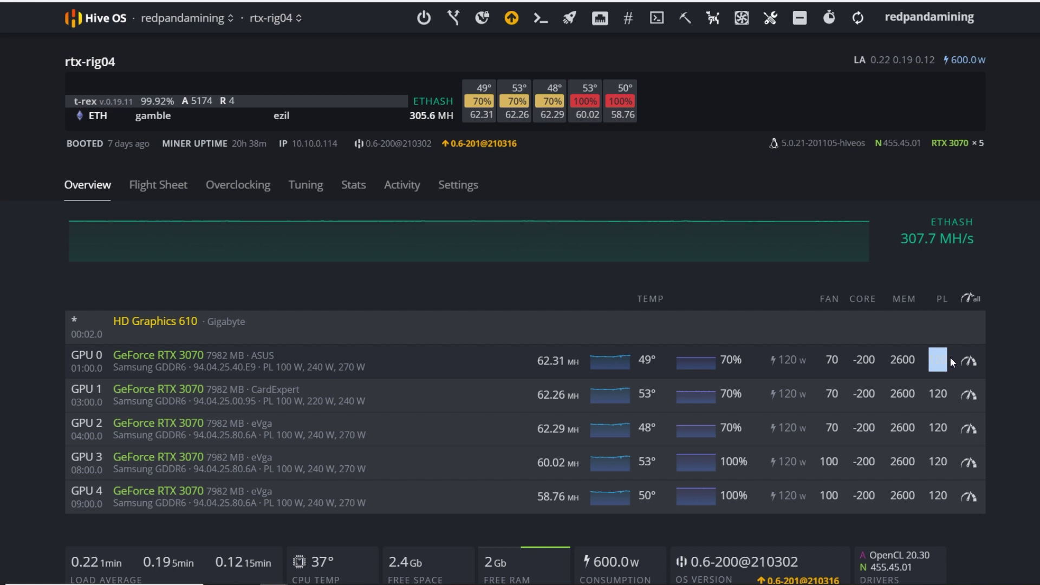
left_click(889, 364)
- Compare the core clock and fan settings across all the cards in rtx-rig04
left_click_drag(874, 496, 827, 397)
left_click(827, 397)
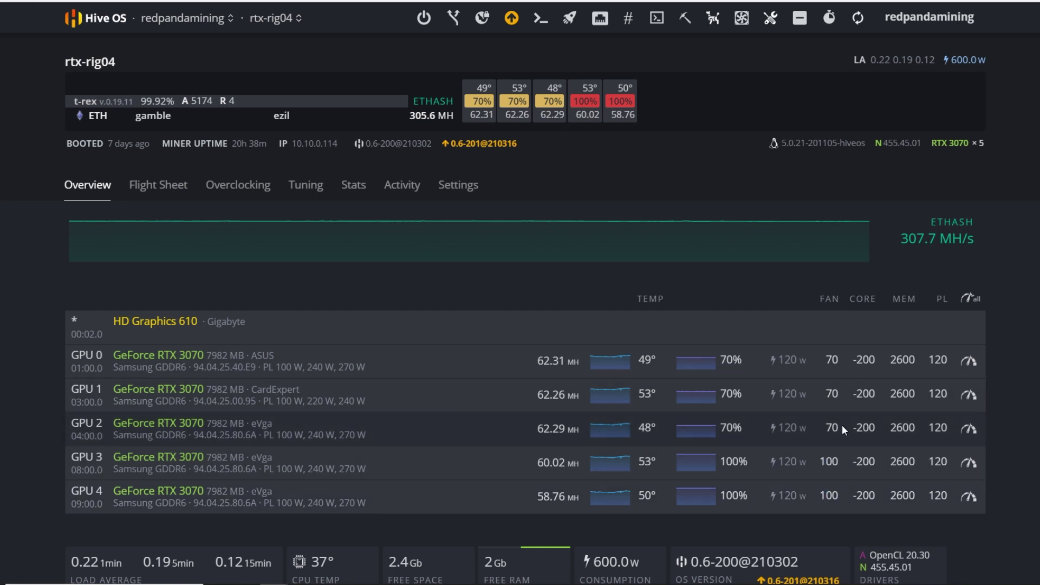
left_click_drag(845, 429, 834, 359)
left_click(836, 358)
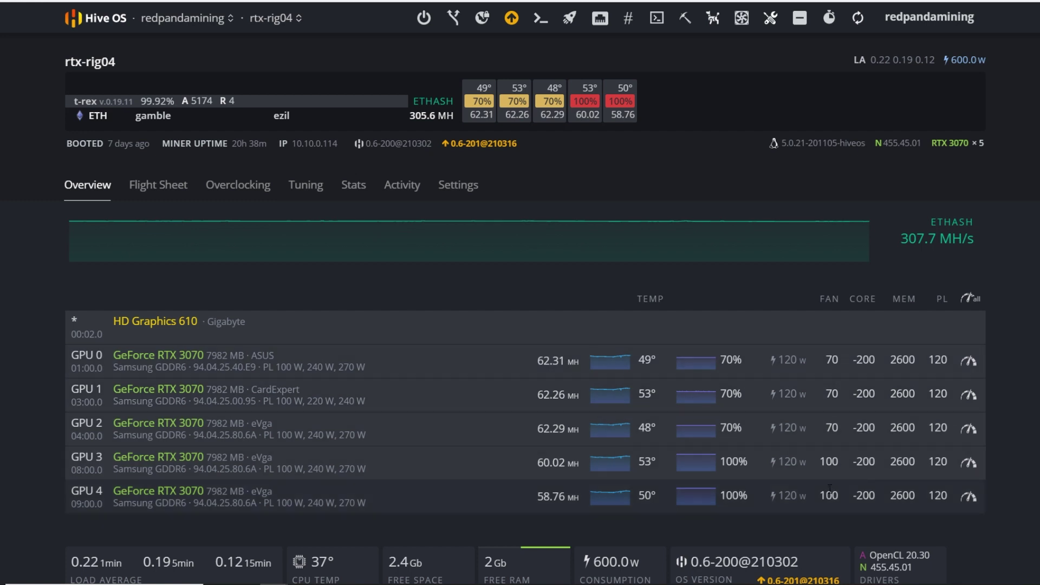
left_click_drag(831, 492, 329, 463)
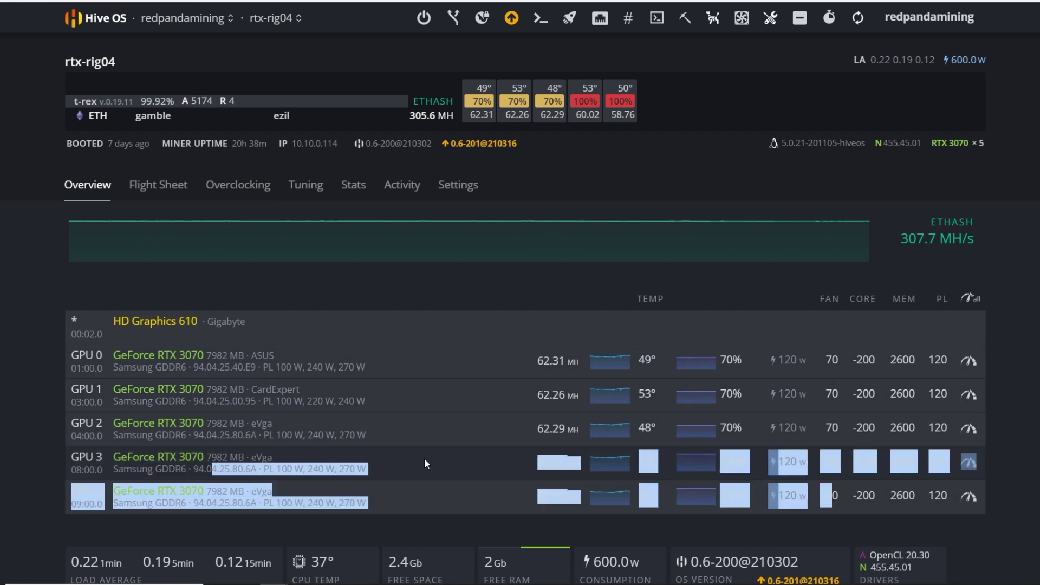
left_click(808, 466)
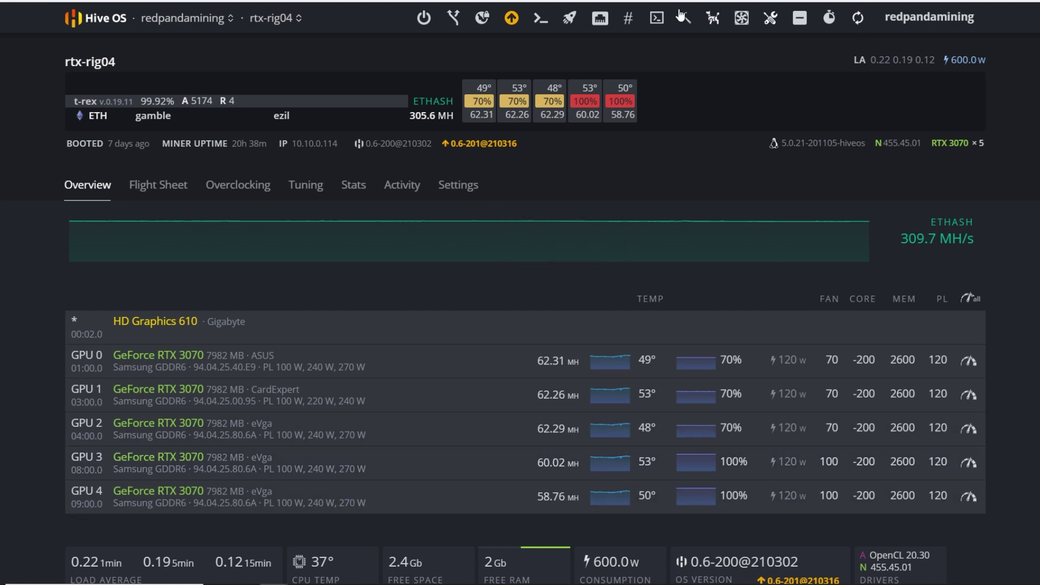
left_click_drag(450, 498, 424, 329)
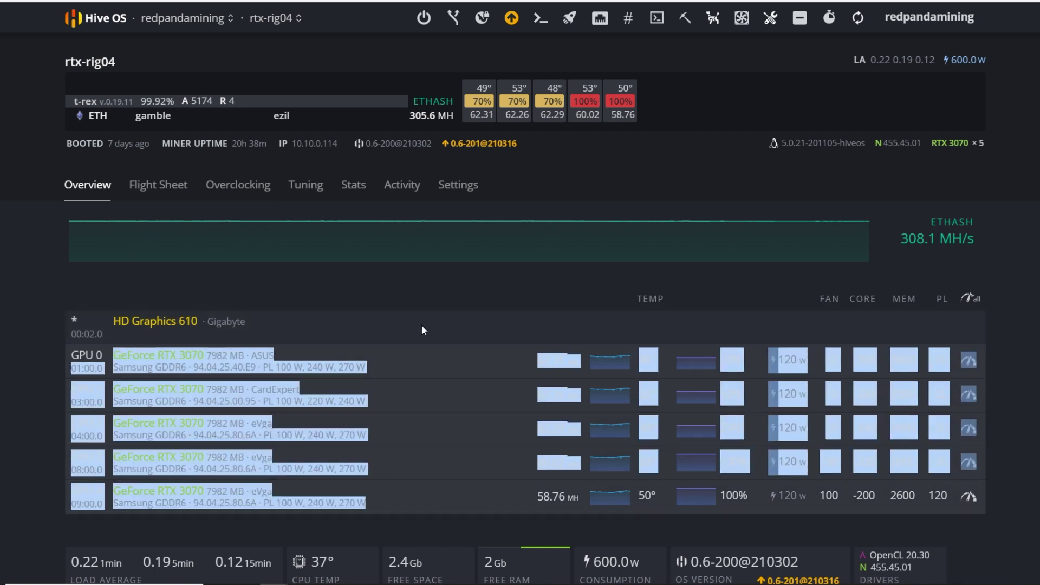
left_click(424, 330)
- Check the temperatures of GPU 5 and GPU 0 in R7rig, and GPU 0's fan, core, voltage and memory settings
mouse_move(724, 220)
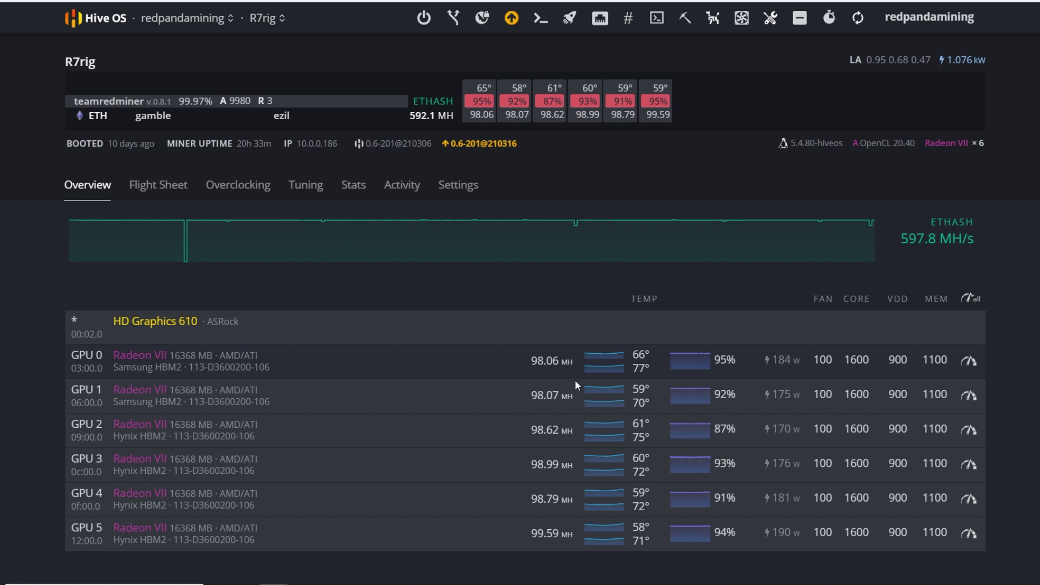
mouse_move(659, 533)
left_click_drag(659, 533, 661, 533)
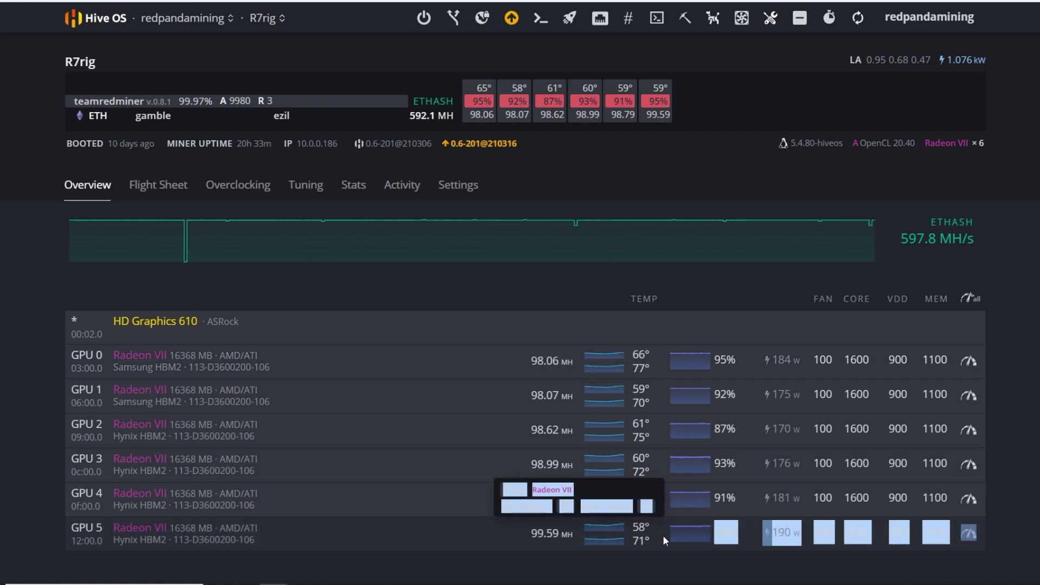
left_click(658, 533)
mouse_move(654, 367)
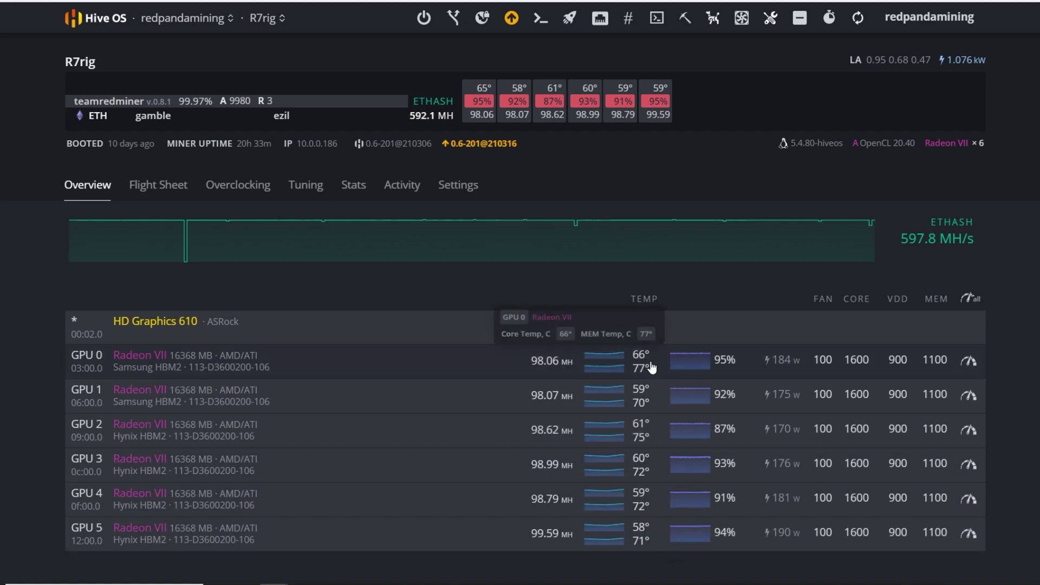
mouse_move(629, 379)
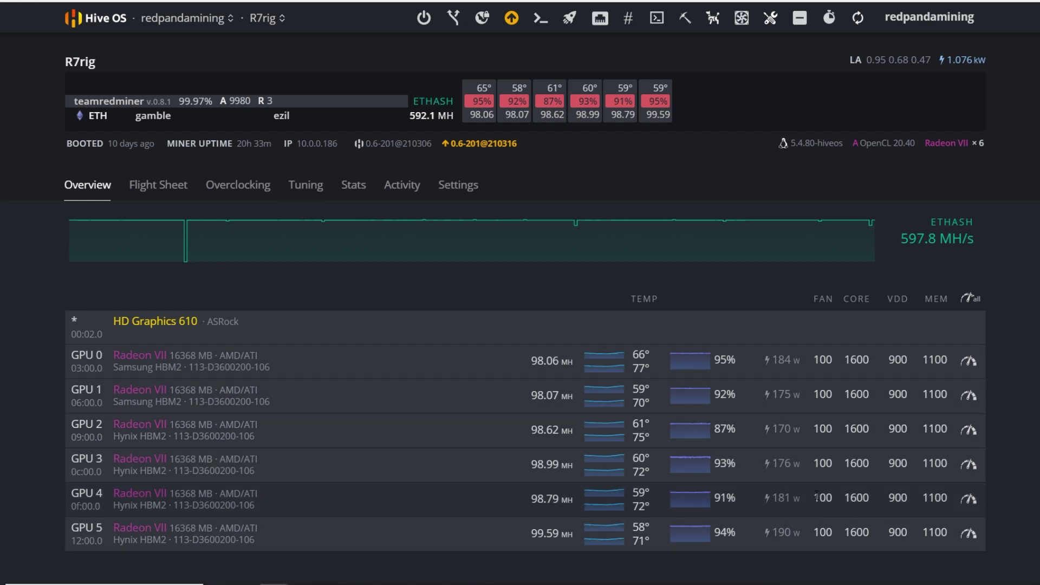
left_click_drag(820, 360, 944, 362)
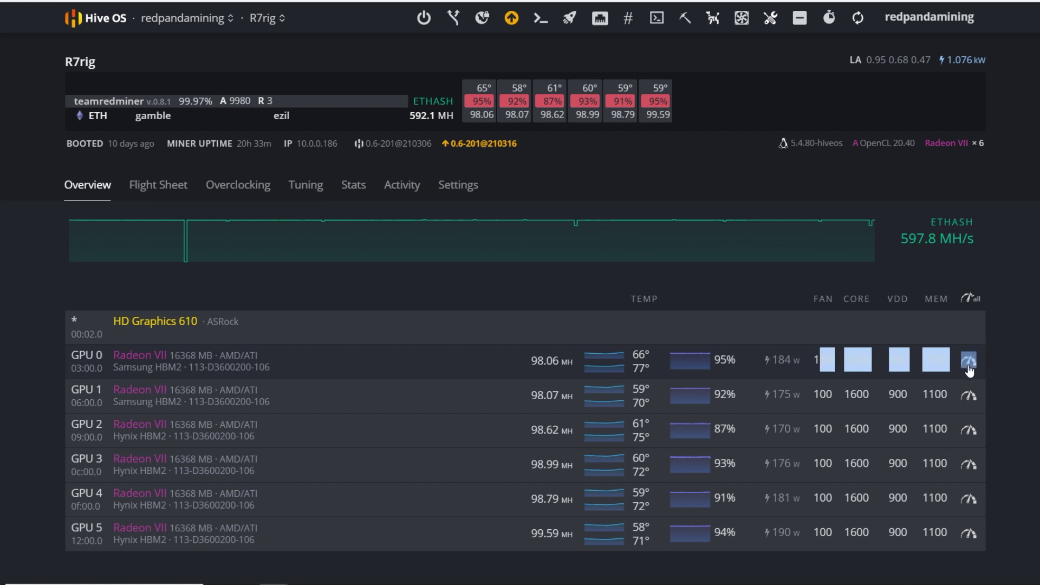
left_click(1003, 368)
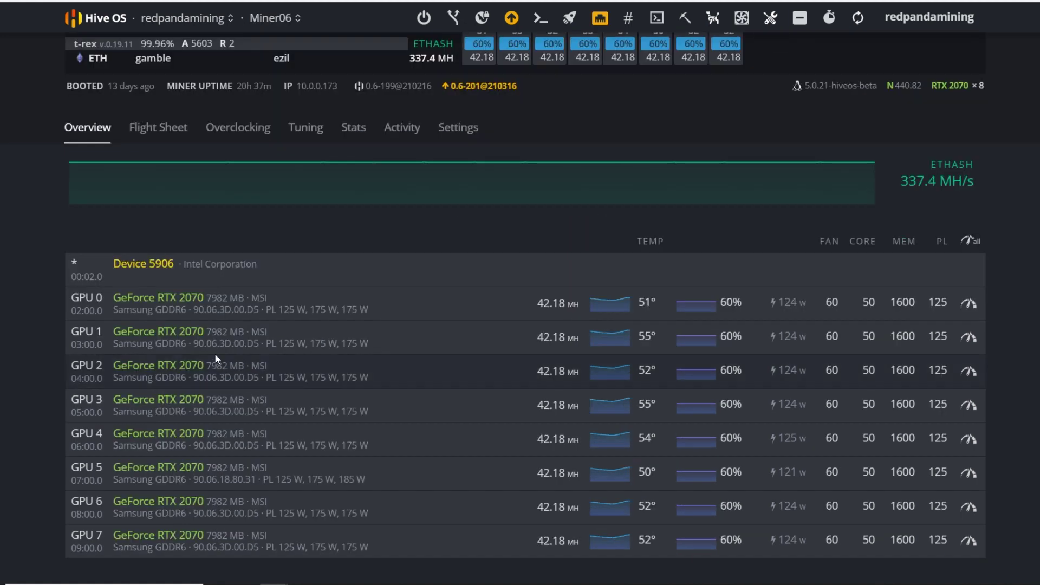
- Open Miner06's overview and check the rig's miner uptime
mouse_move(375, 186)
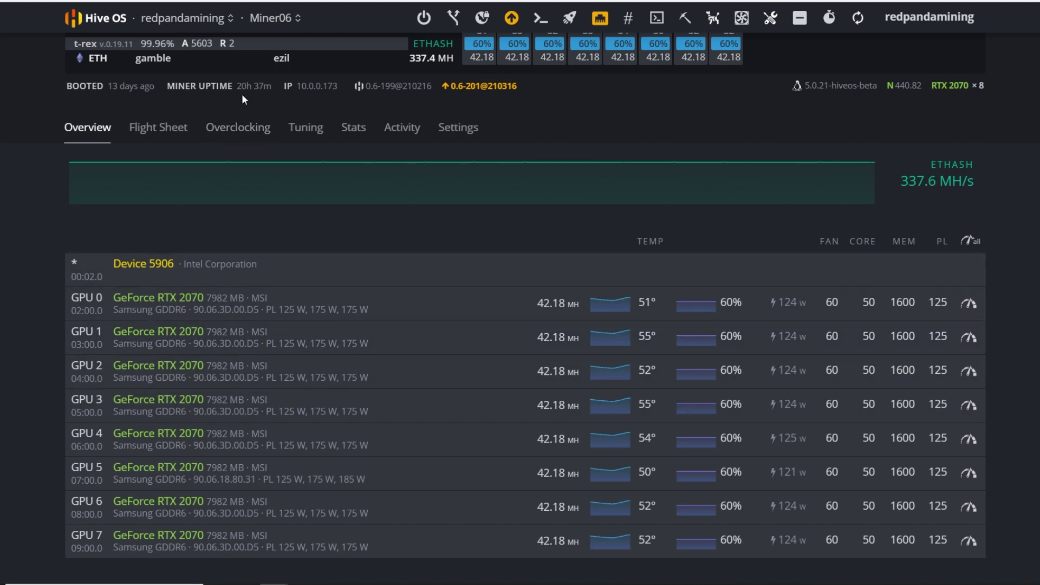
mouse_move(240, 97)
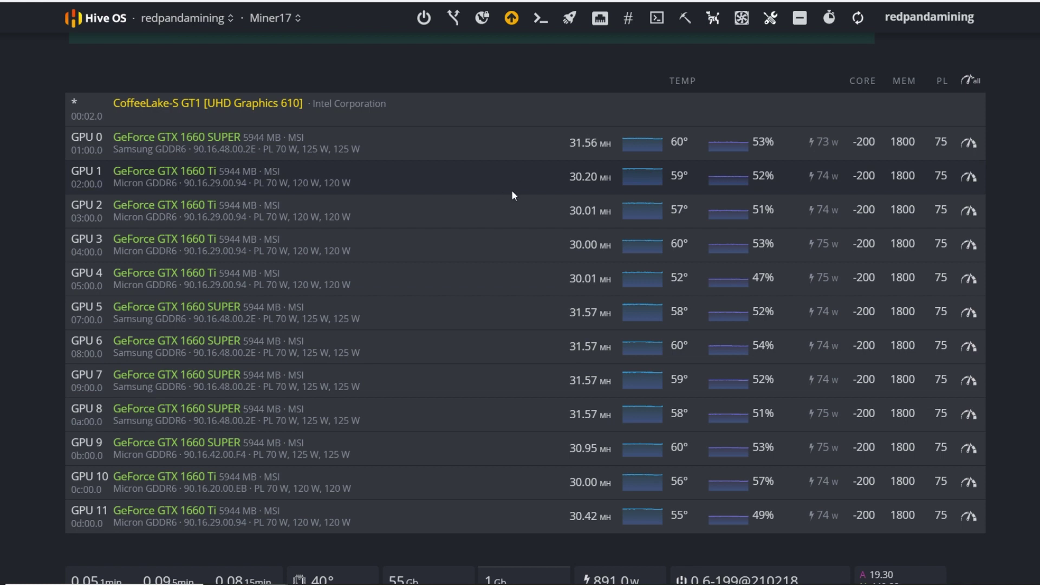
- Review Miner17's overview, checking its power consumption and total Ethash hashrate
scroll(607, 335, "down", 3)
scroll(658, 470, "up", 2)
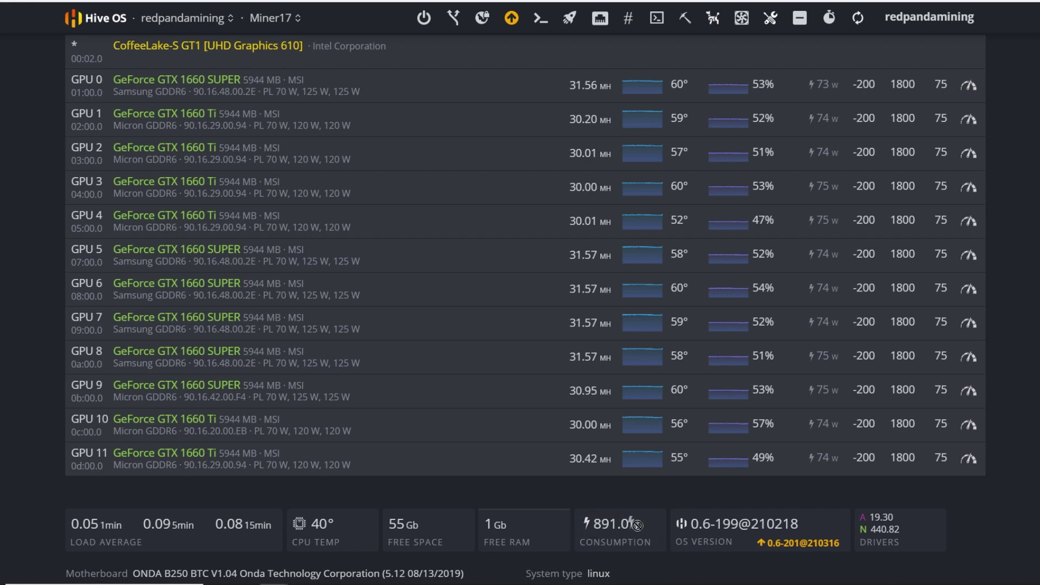
scroll(665, 483, "up", 4)
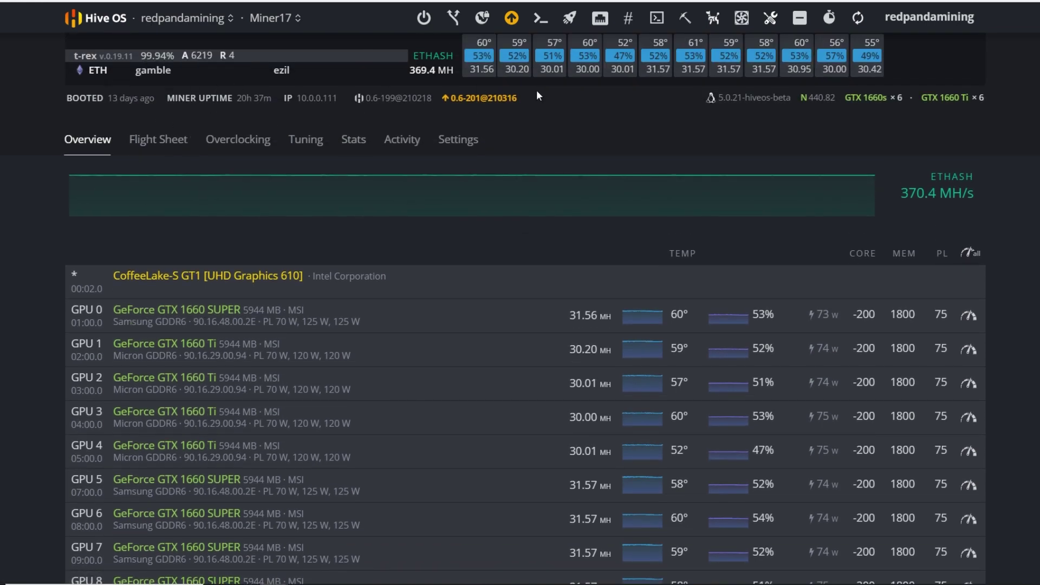
left_click_drag(412, 75, 438, 74)
scroll(921, 281, "down", 3)
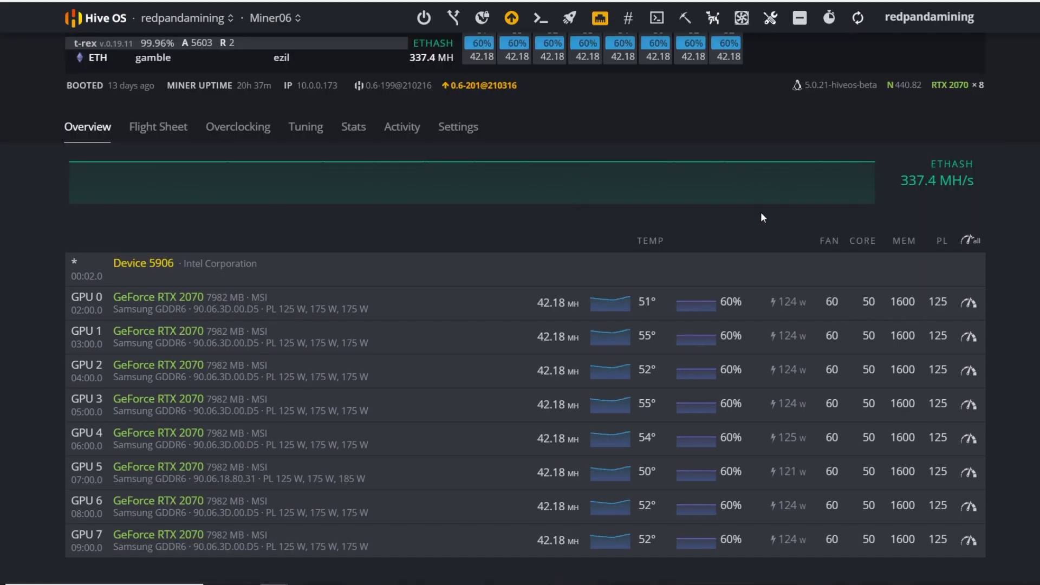
- Switch to the T-Rex releases page on GitHub and read the release notes for version 0.19.12
scroll(761, 212, "down", 4)
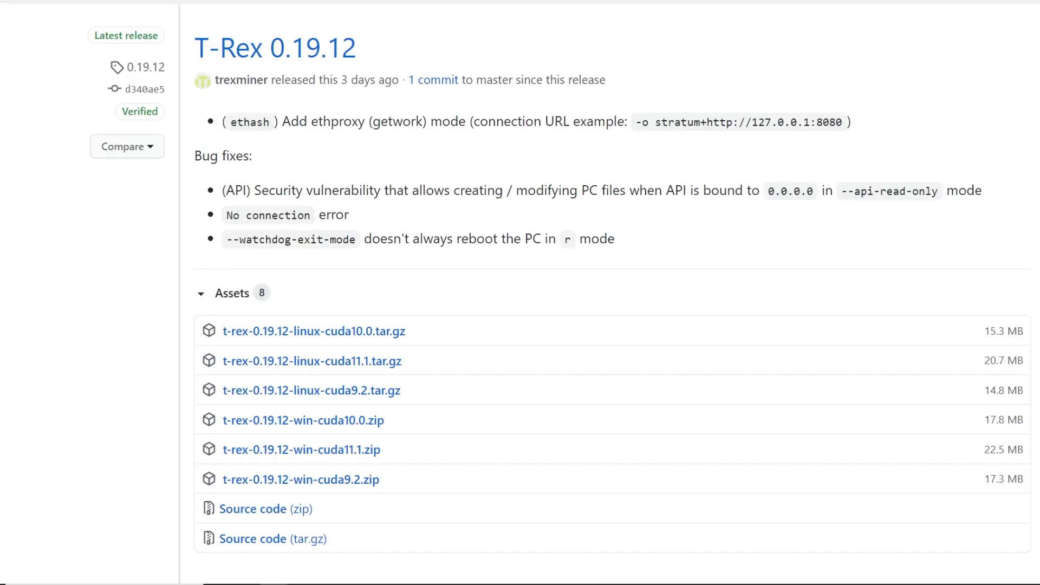
scroll(189, 111, "up", 1)
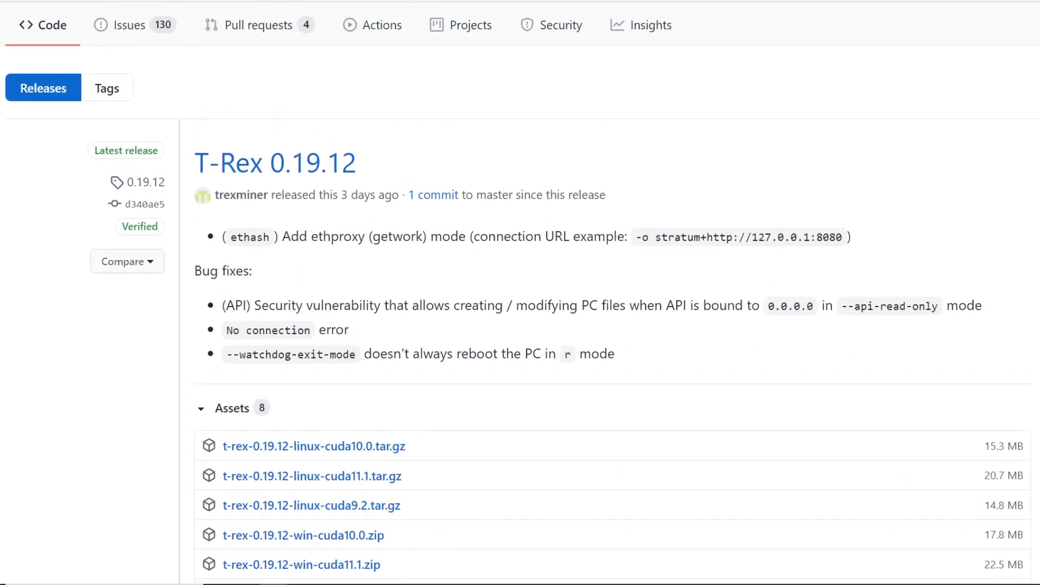